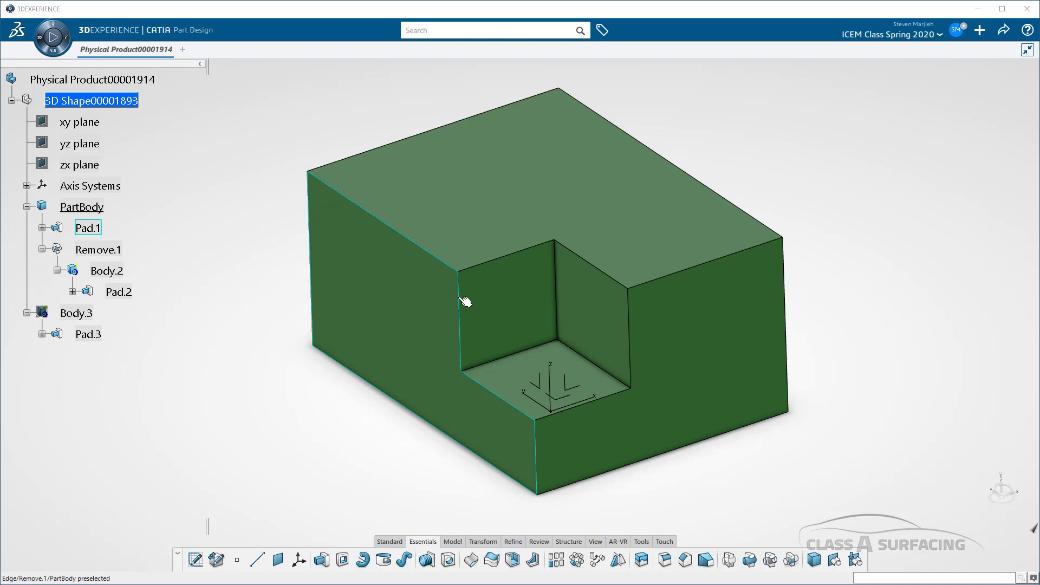
Save the green block with its square corner pocket locally using Ctrl+S.
key("ctrl+s")
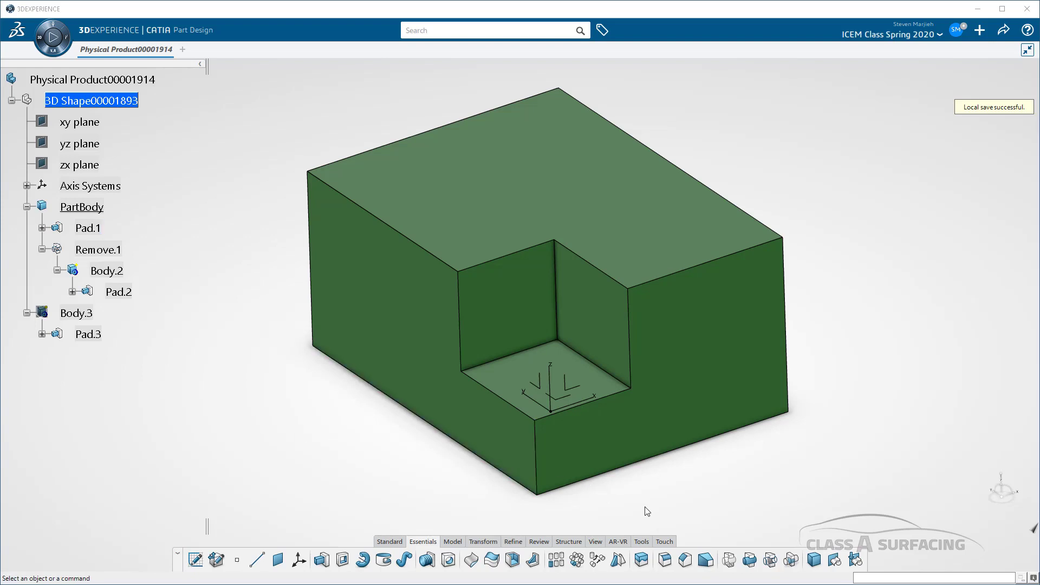
left_click(666, 563)
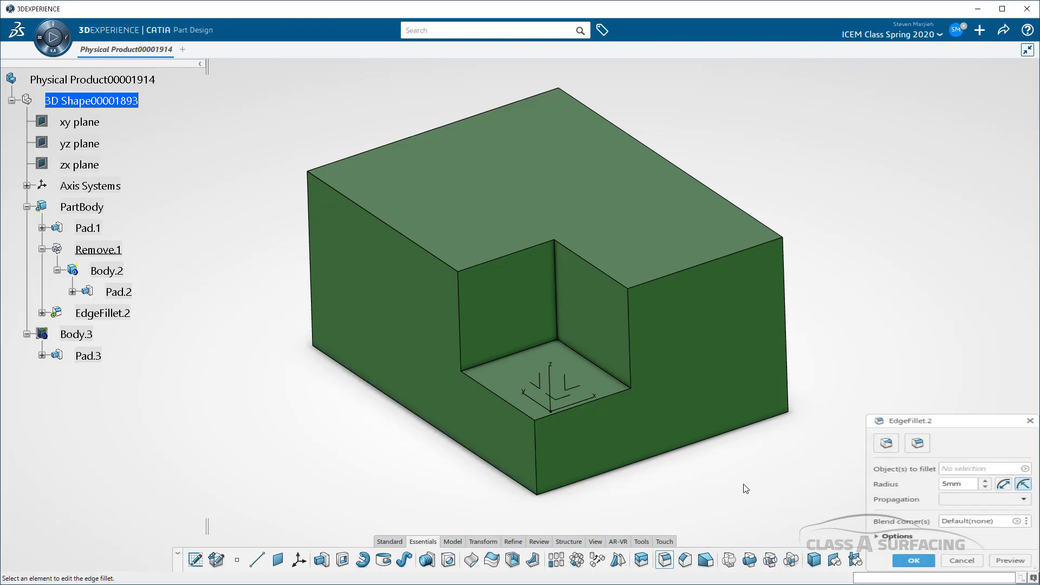
left_click(629, 360)
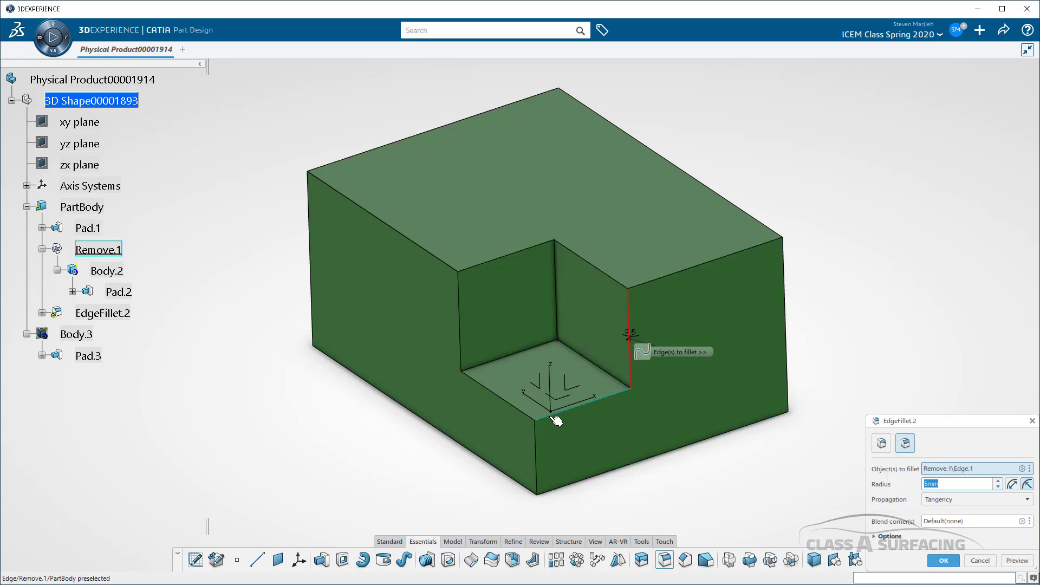
left_click(461, 347)
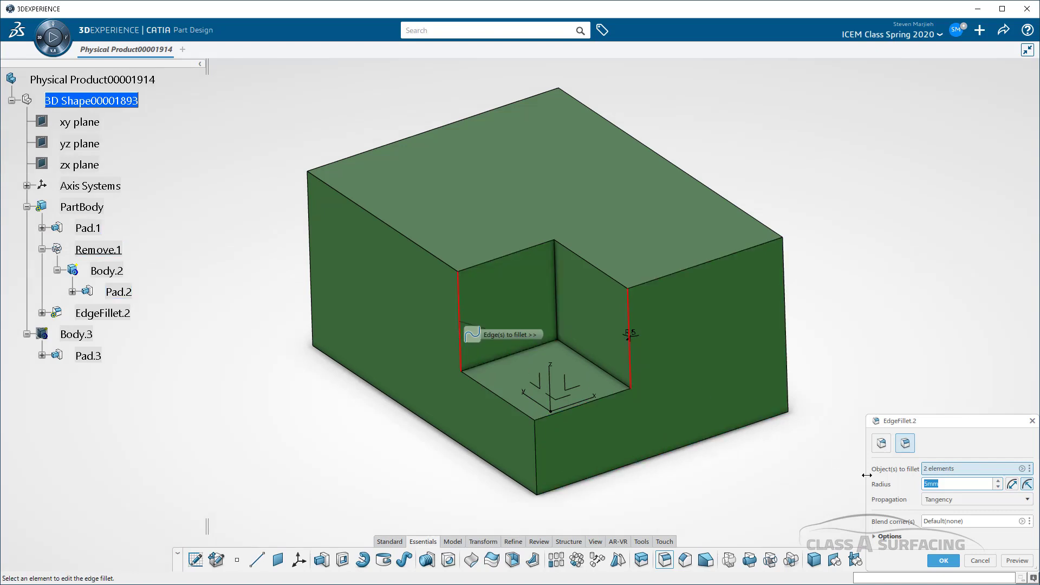
left_click(946, 561)
left_click(854, 504)
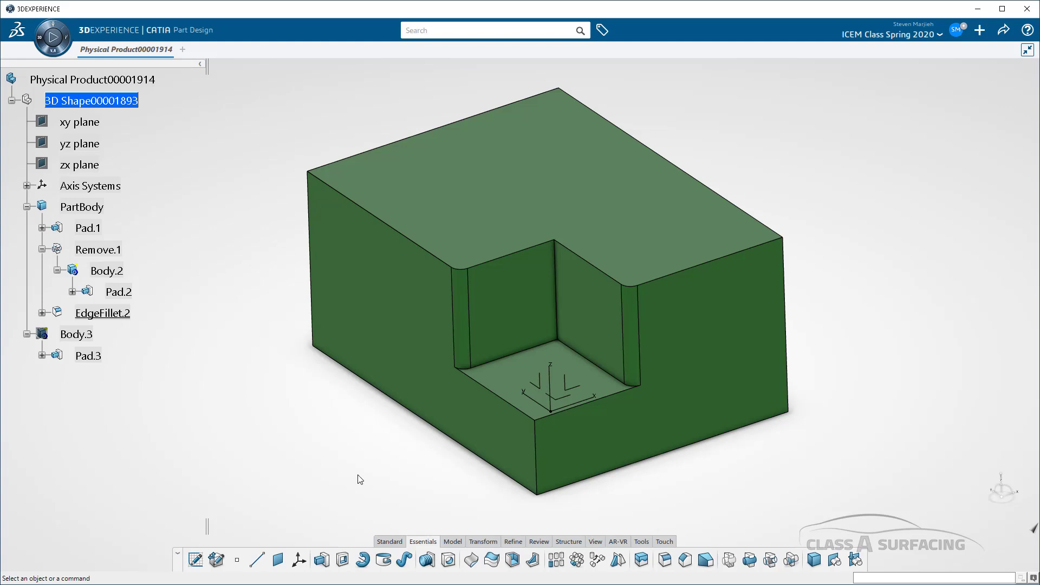
key("ctrl+z")
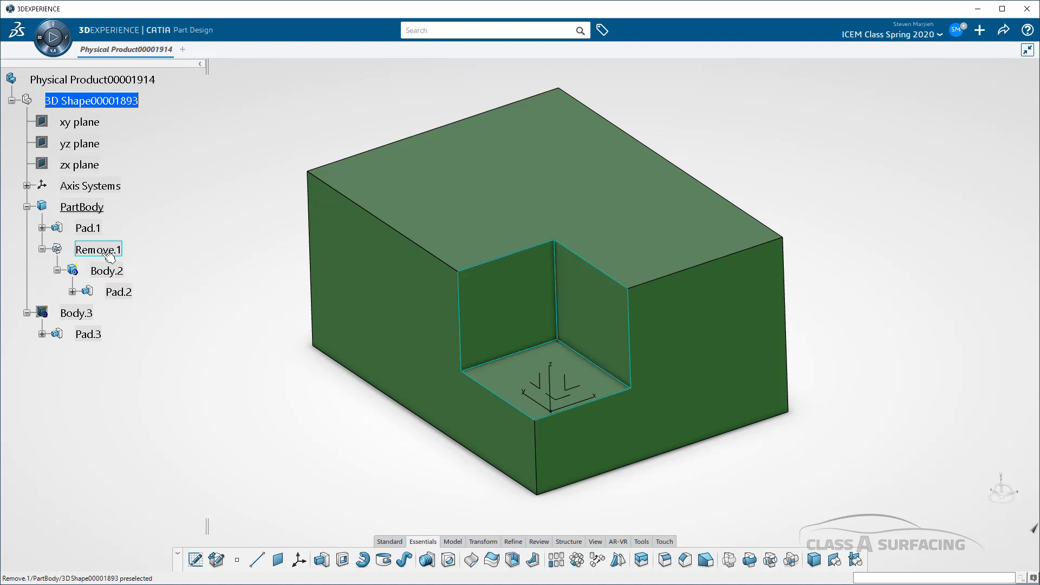
Define Body.2, then the Remove.1 cut, in work object.
left_click(144, 213)
left_click(178, 247)
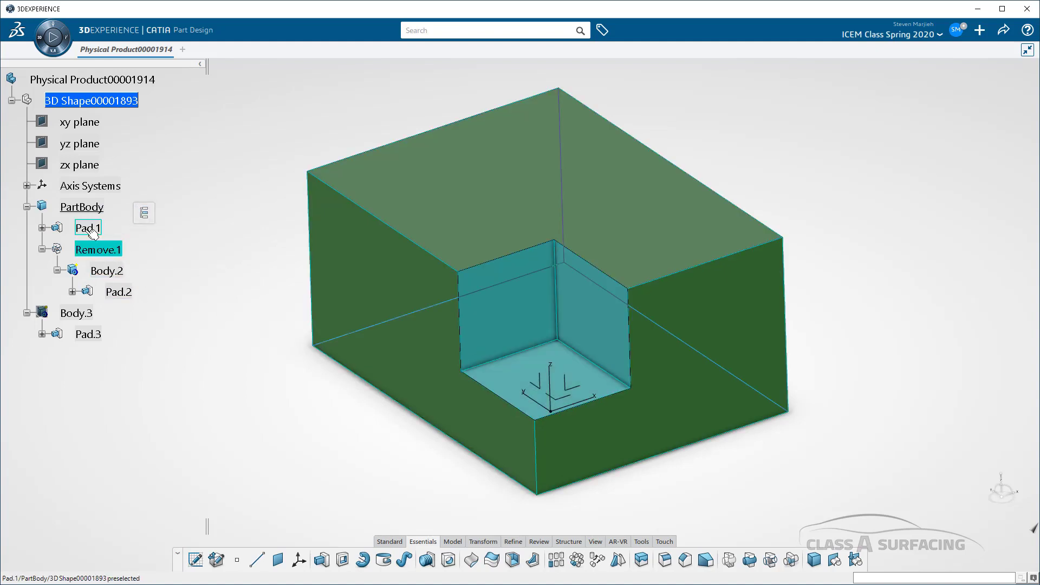
left_click(147, 235)
left_click(184, 242)
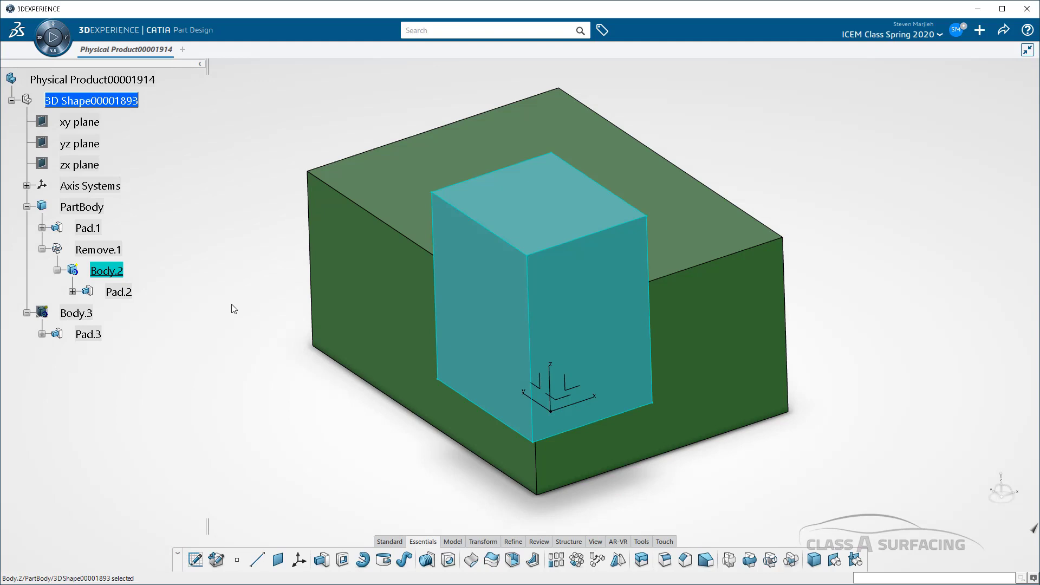
left_click(115, 250)
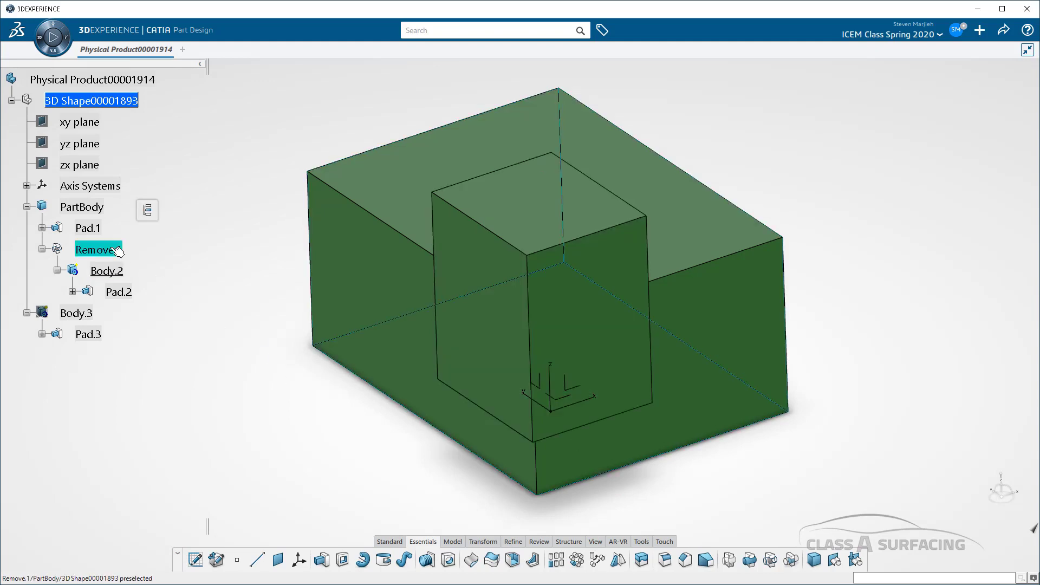
left_click(147, 213)
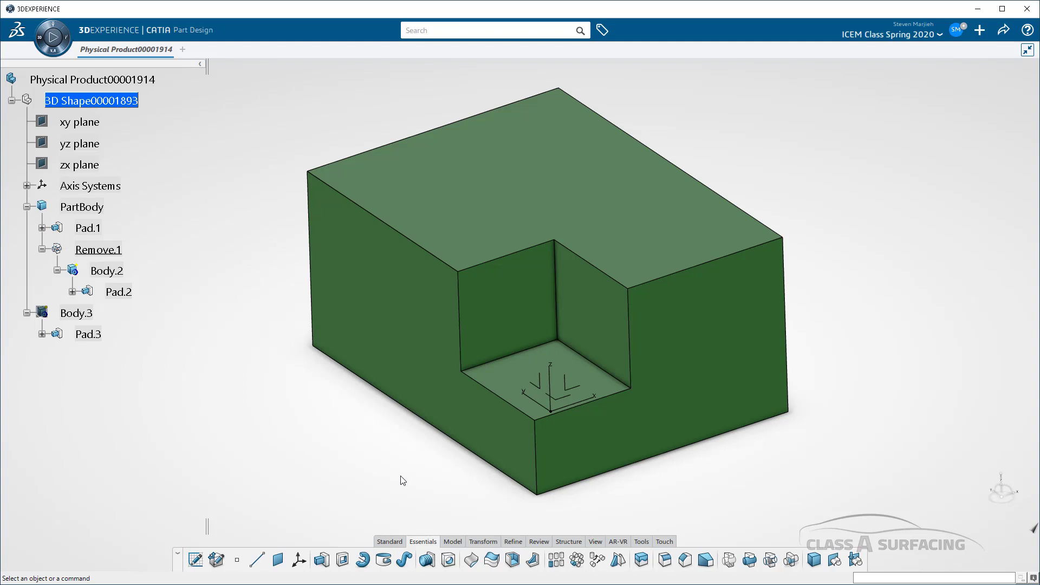
Add a 5mm edge fillet on the Remove.1 feature with Intersection propagation.
left_click(665, 560)
left_click_drag(934, 421, 879, 312)
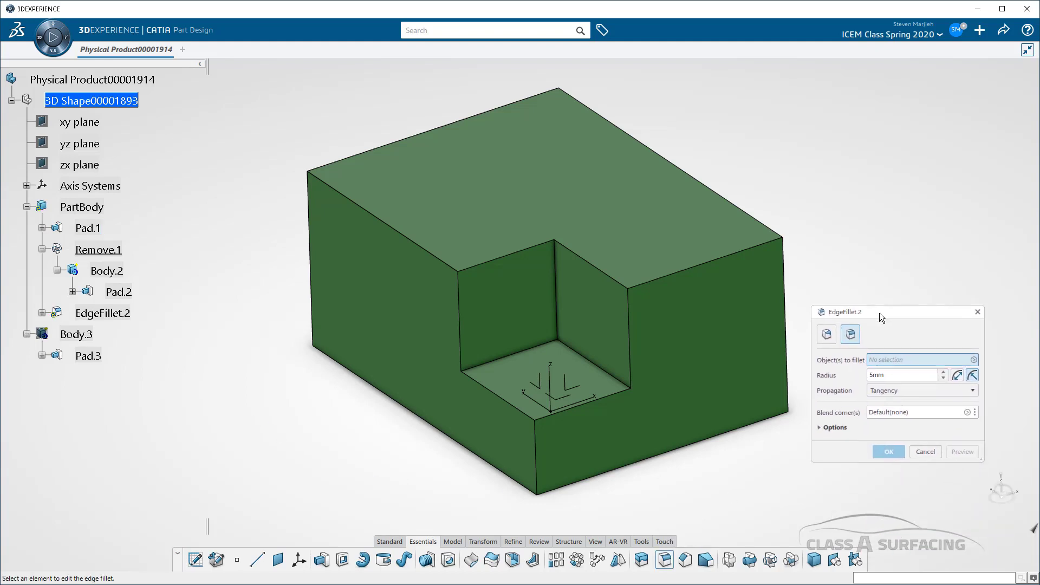
left_click(907, 390)
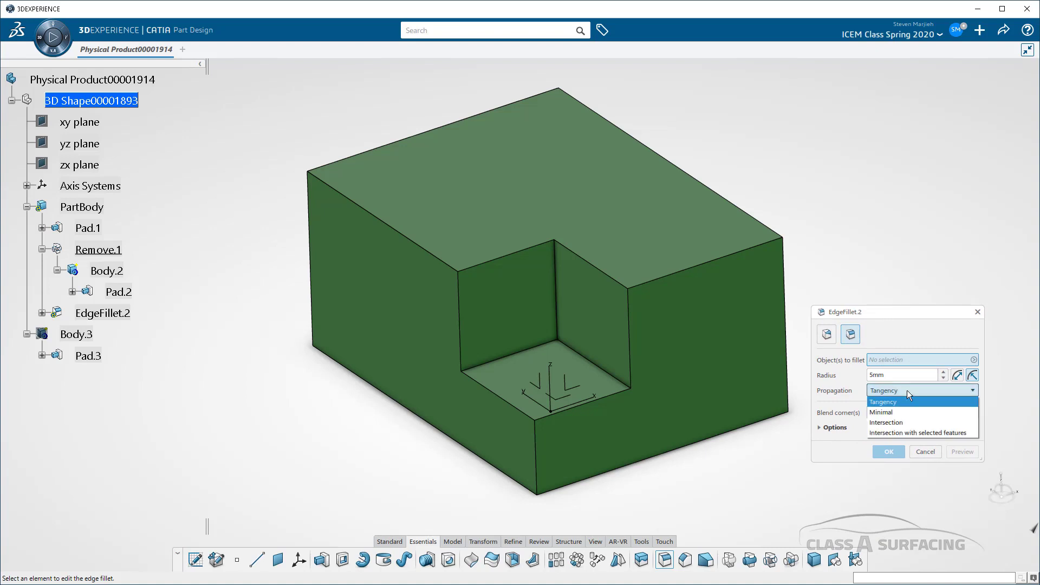
left_click(892, 424)
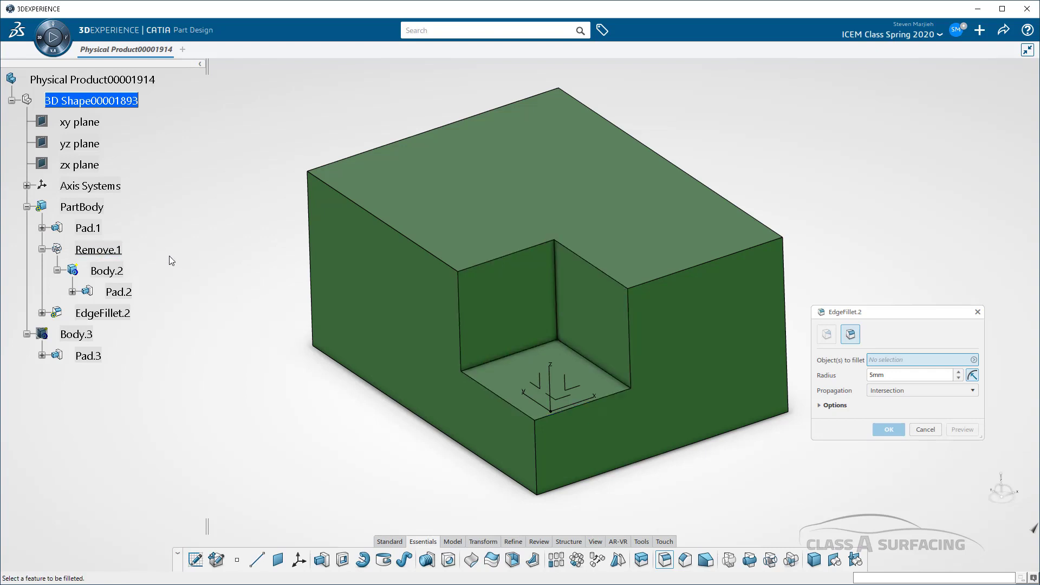
left_click(111, 254)
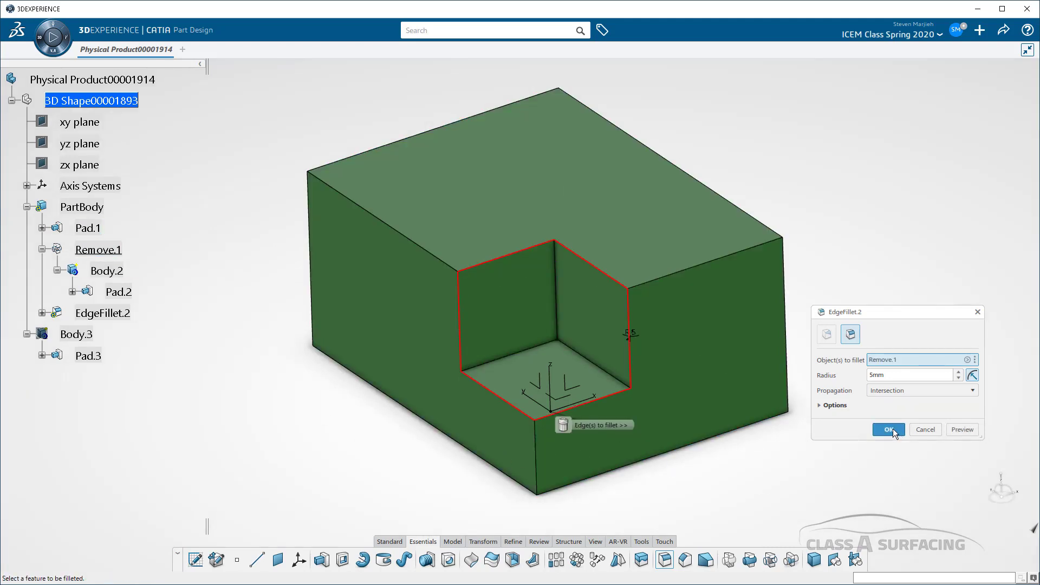
left_click(892, 430)
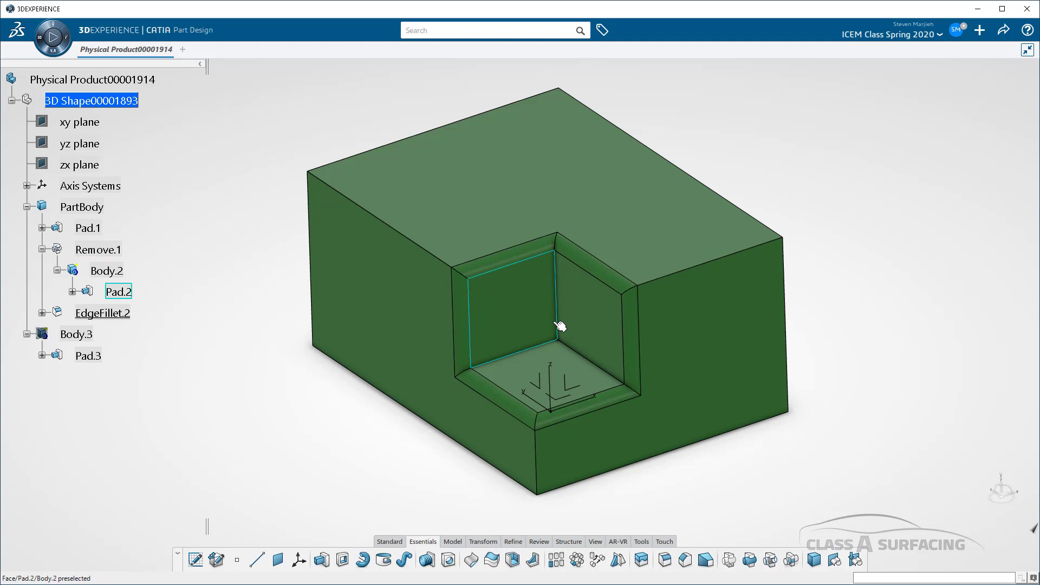
In Body.2, round the cutting block's vertical edge and lower edge with 10mm fillets.
left_click(106, 270)
left_click(158, 237)
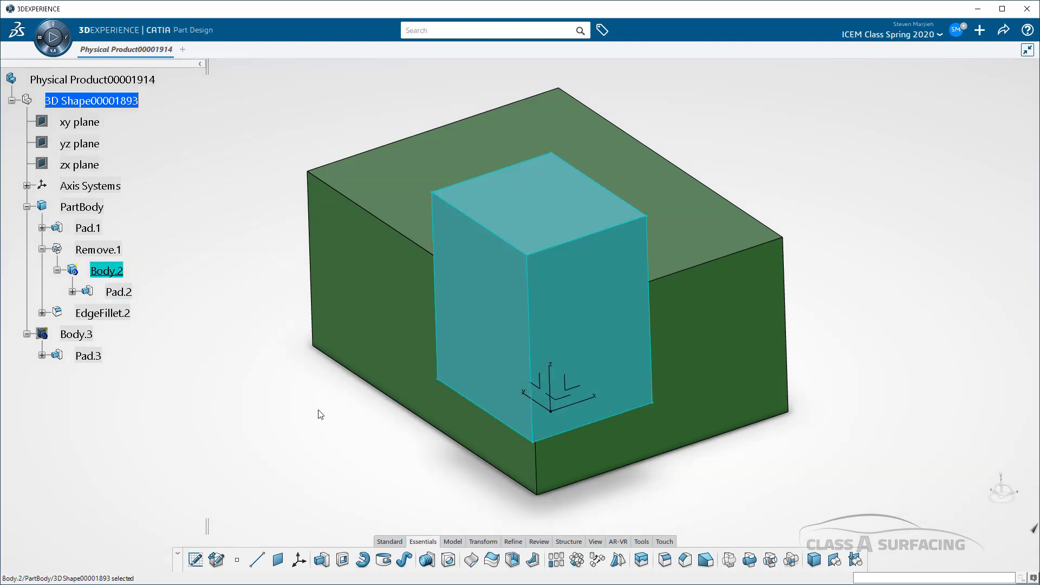
middle_click_drag(696, 358, 612, 383)
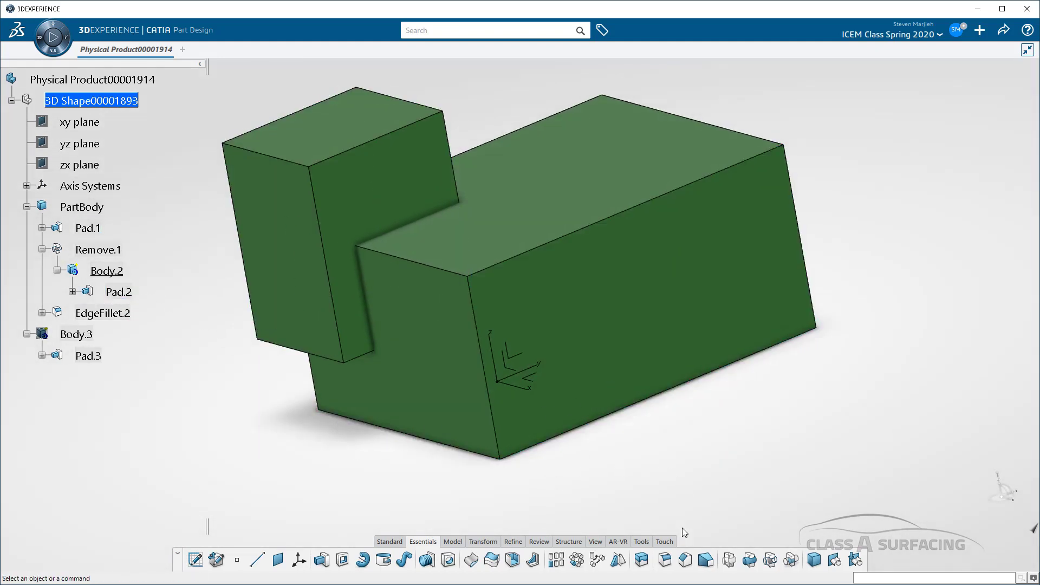
left_click(665, 561)
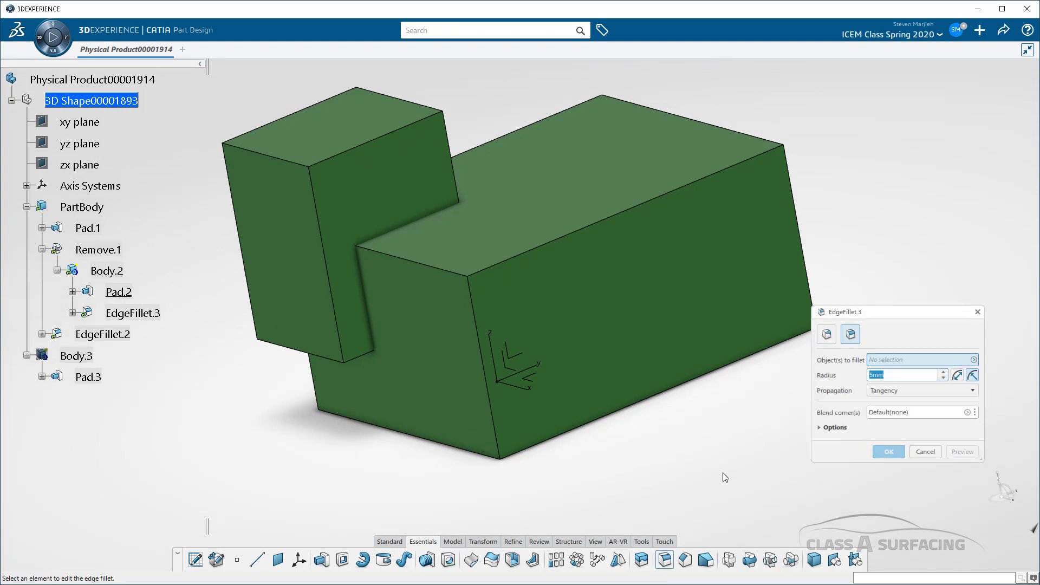
left_click(453, 162)
key("Return")
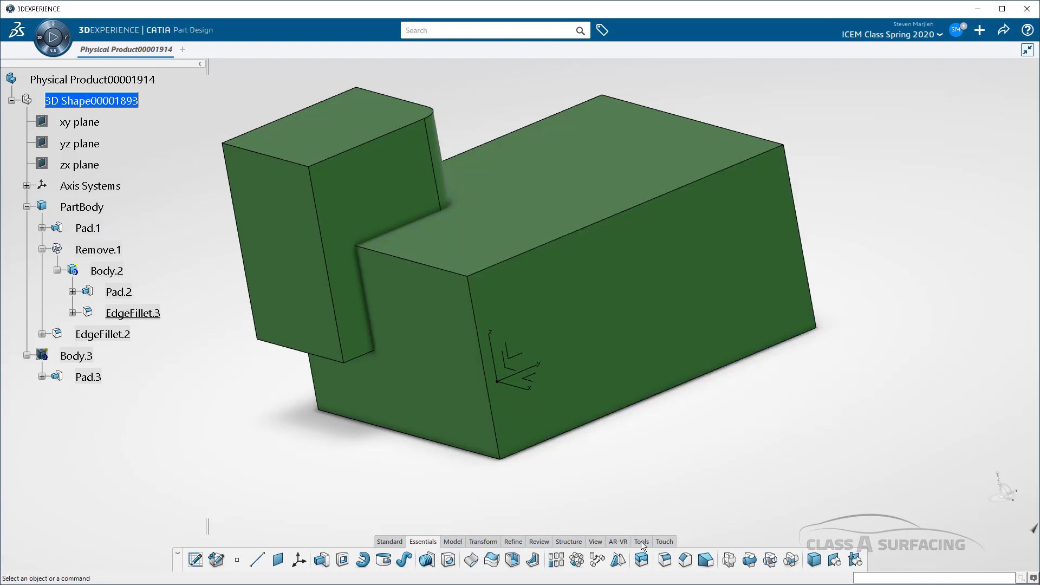
left_click(665, 560)
left_click(366, 355)
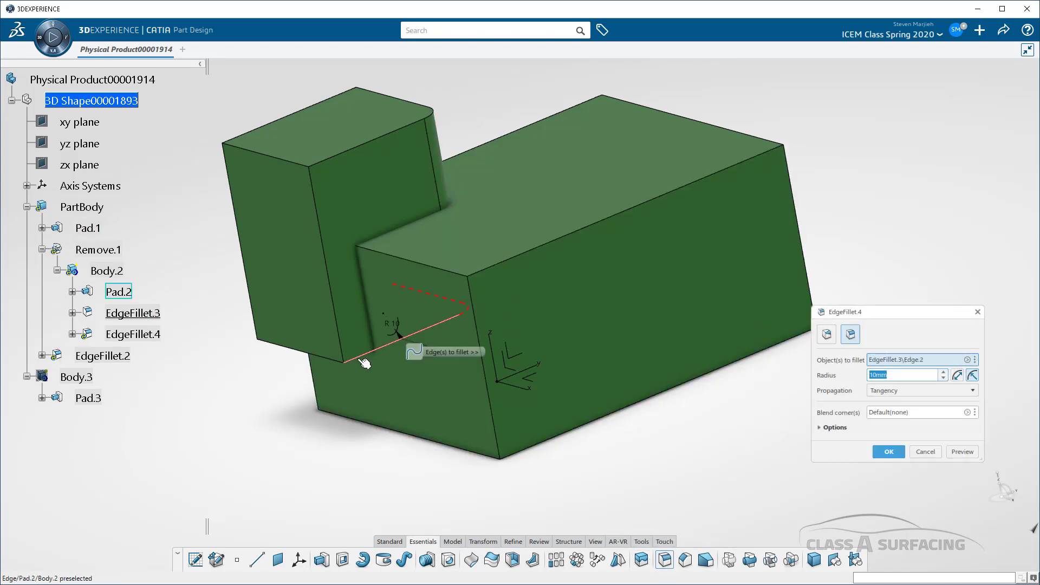
key("Return")
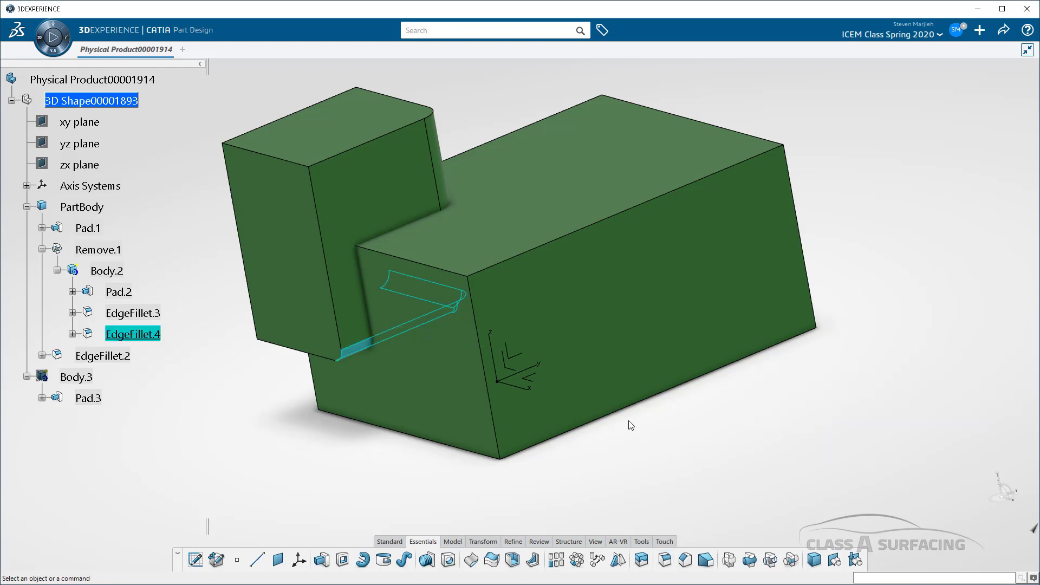
Define Remove.1 in work object and turn the view to look into the pocket.
left_click(630, 426)
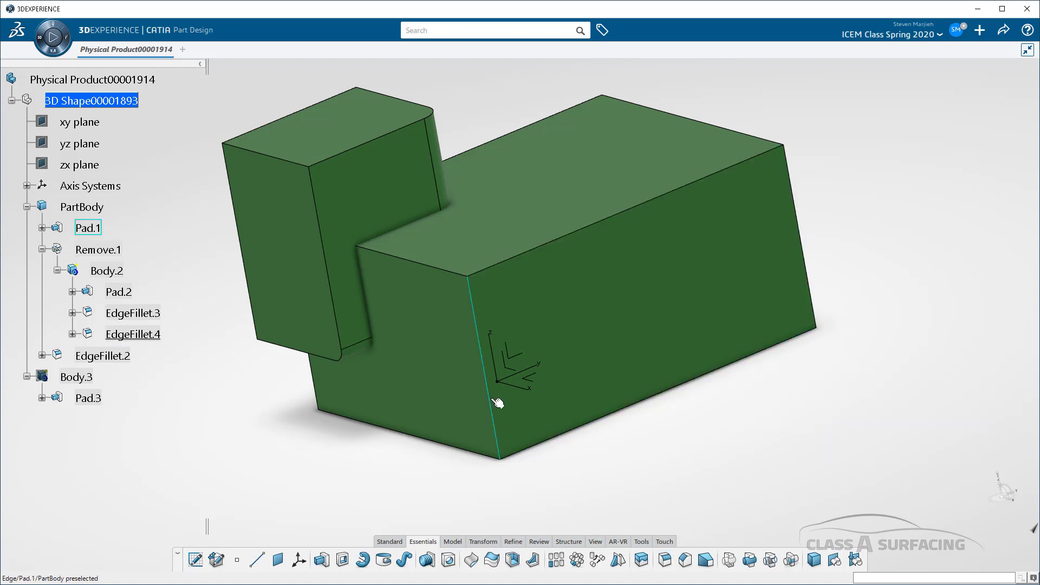
left_click(118, 251)
left_click(140, 205)
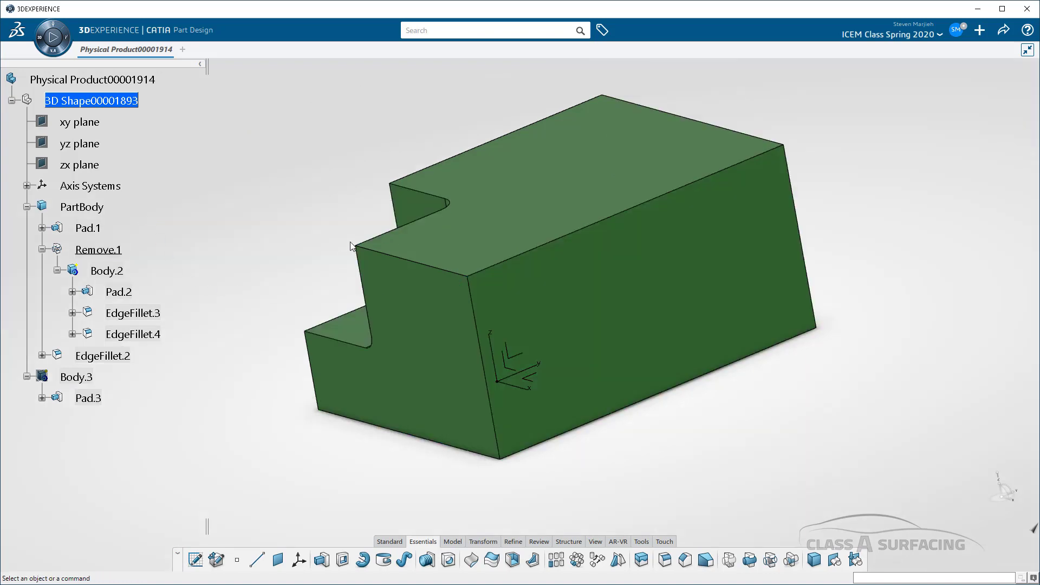
middle_click_drag(351, 246, 441, 430)
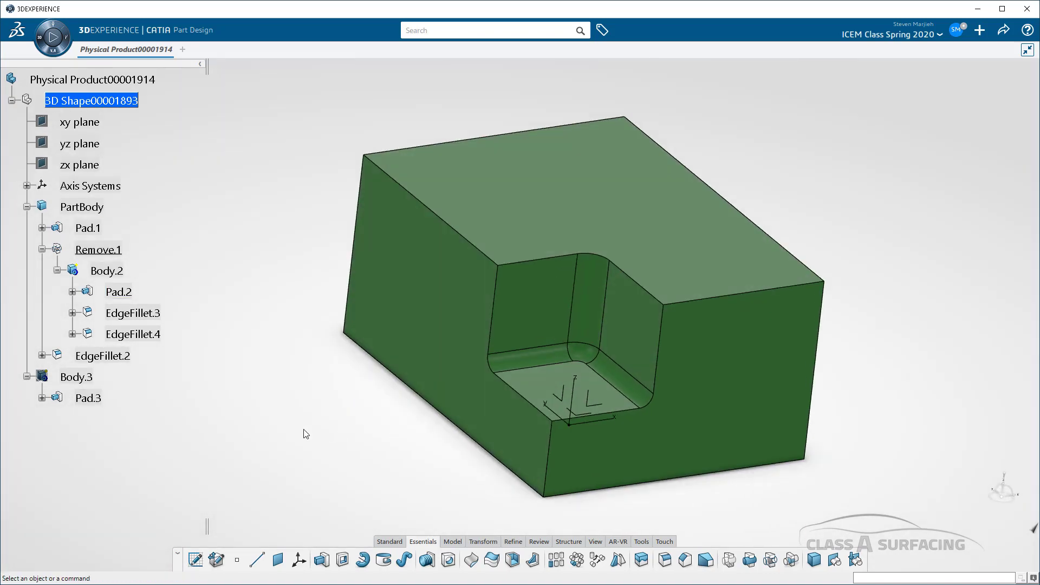
Define EdgeFillet.2 in work object to see the full result, then switch back to Body.2.
left_click(118, 358)
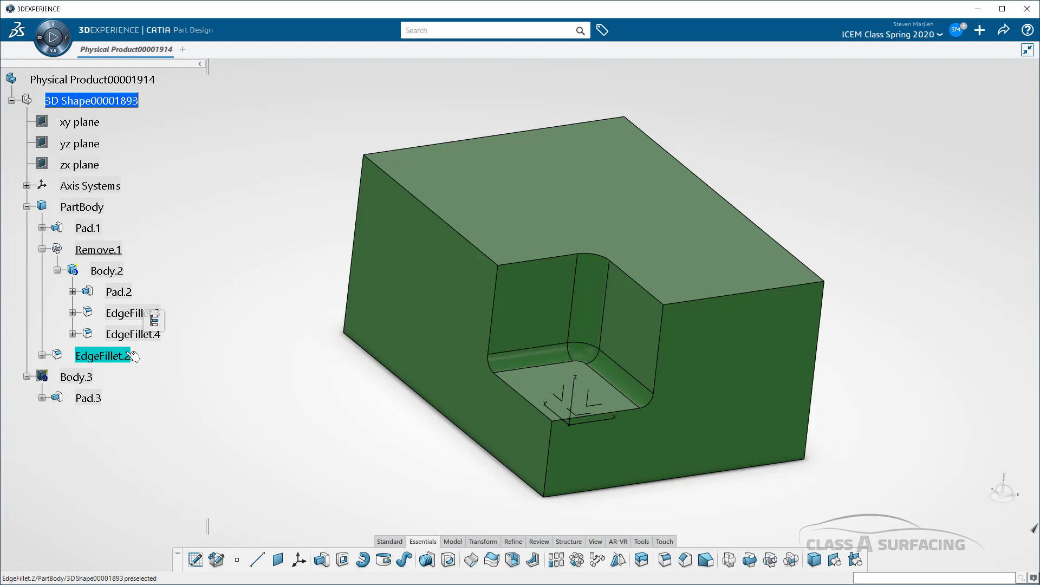
left_click(153, 323)
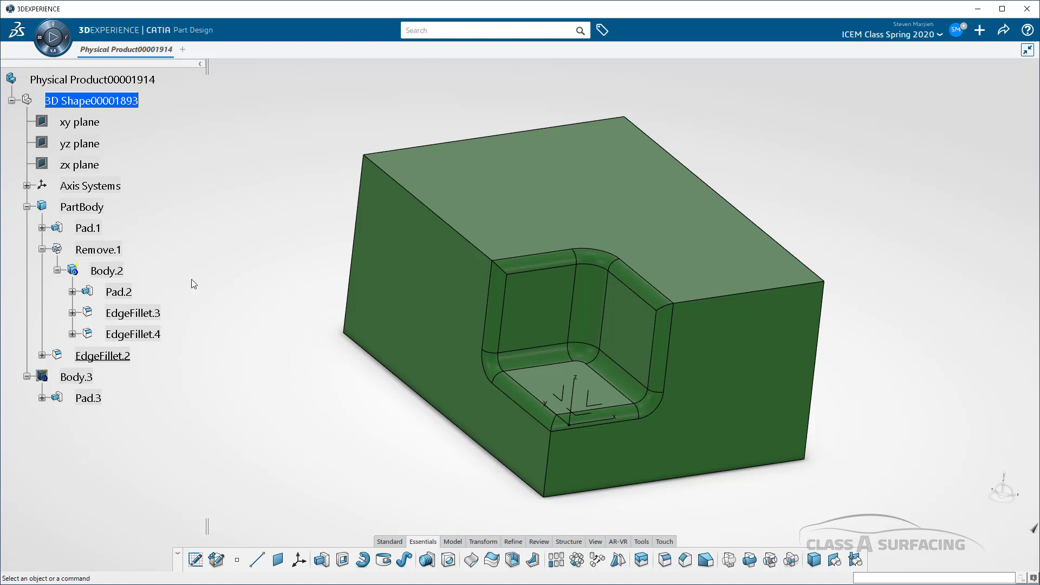
left_click(114, 271)
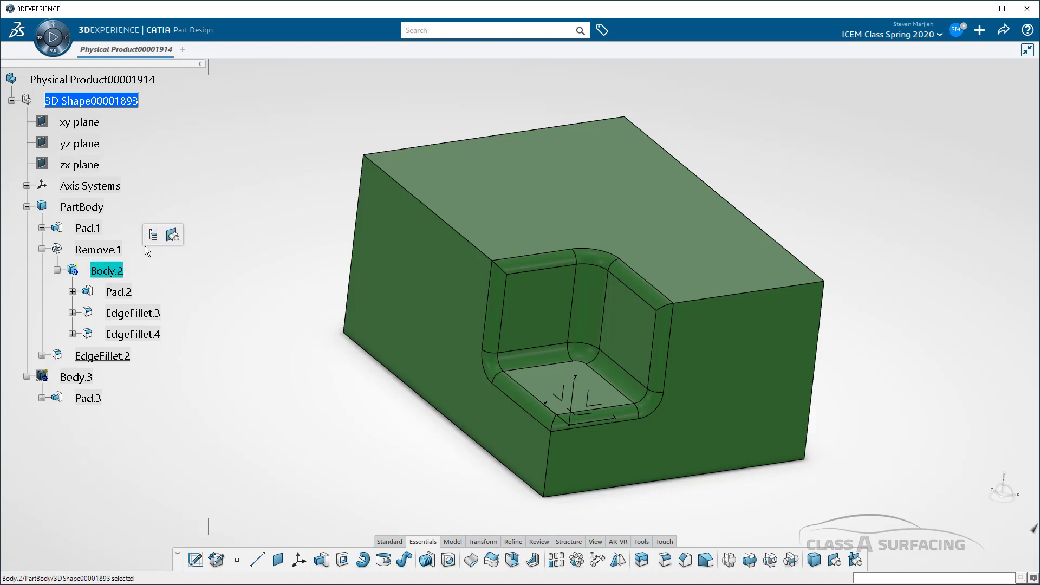
left_click(223, 244)
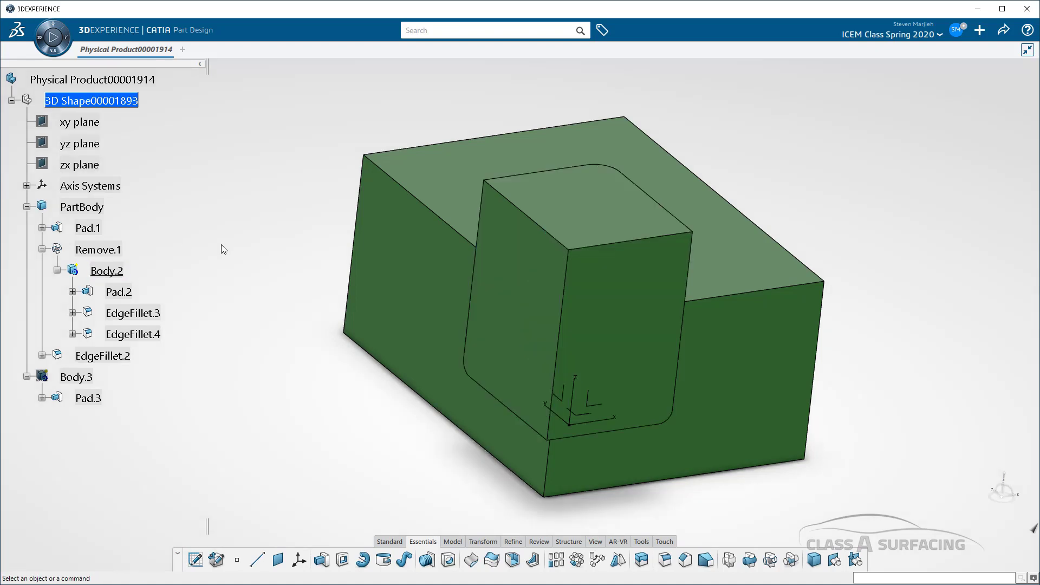
Show the hidden Body.3 block and zoom out to view the whole part.
right_click(89, 376)
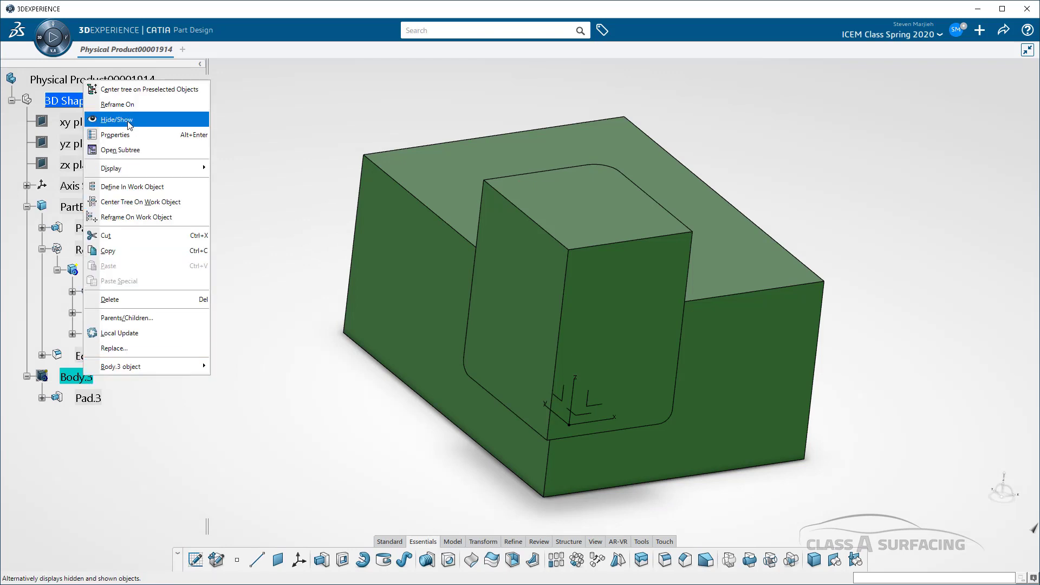
left_click(116, 118)
middle_click_drag(662, 311, 380, 379)
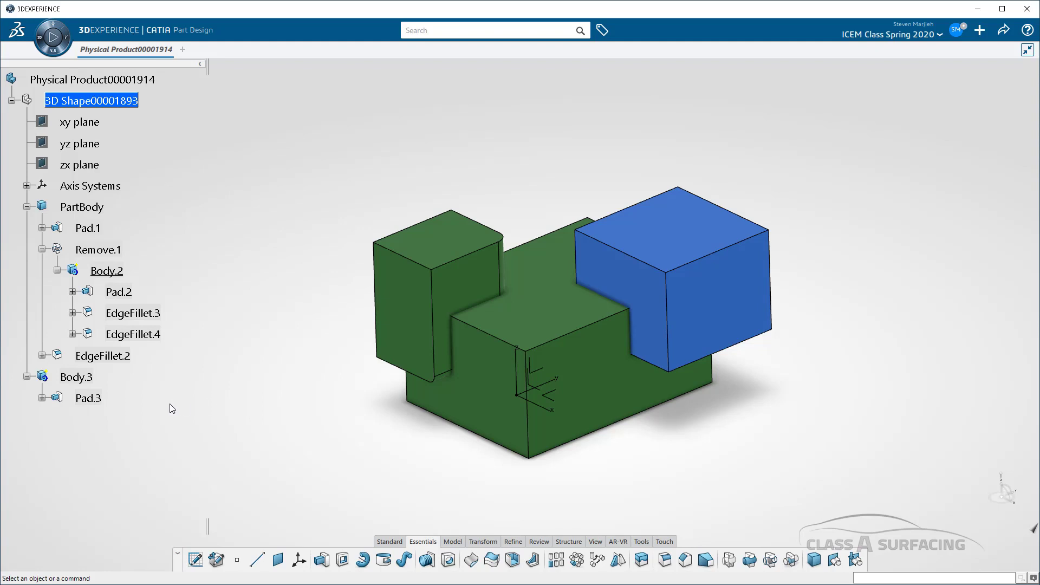
Add Body.3 into Body.2 so it becomes the Add.1 feature.
right_click(79, 380)
mouse_move(130, 369)
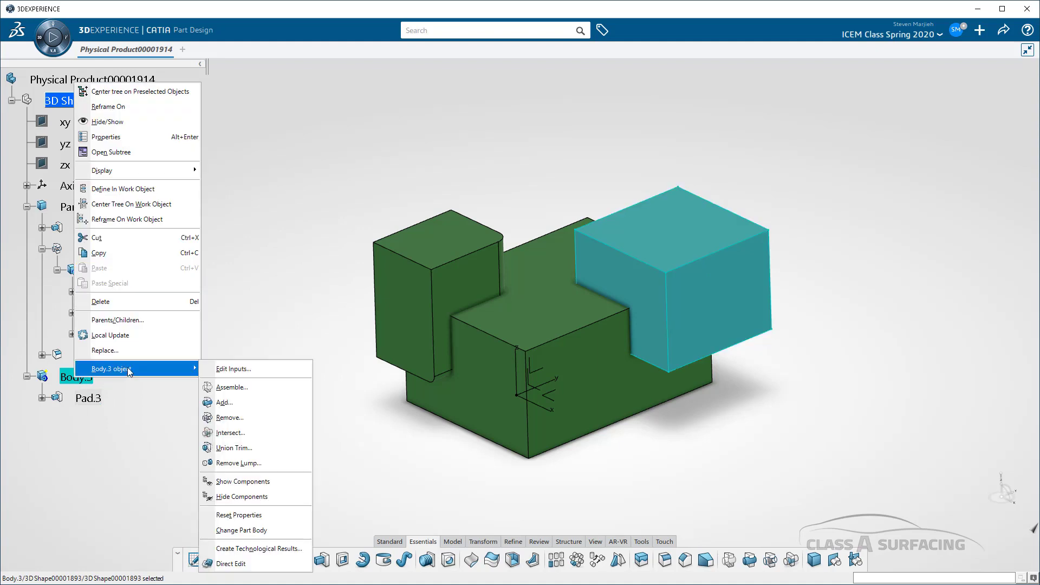
left_click(232, 402)
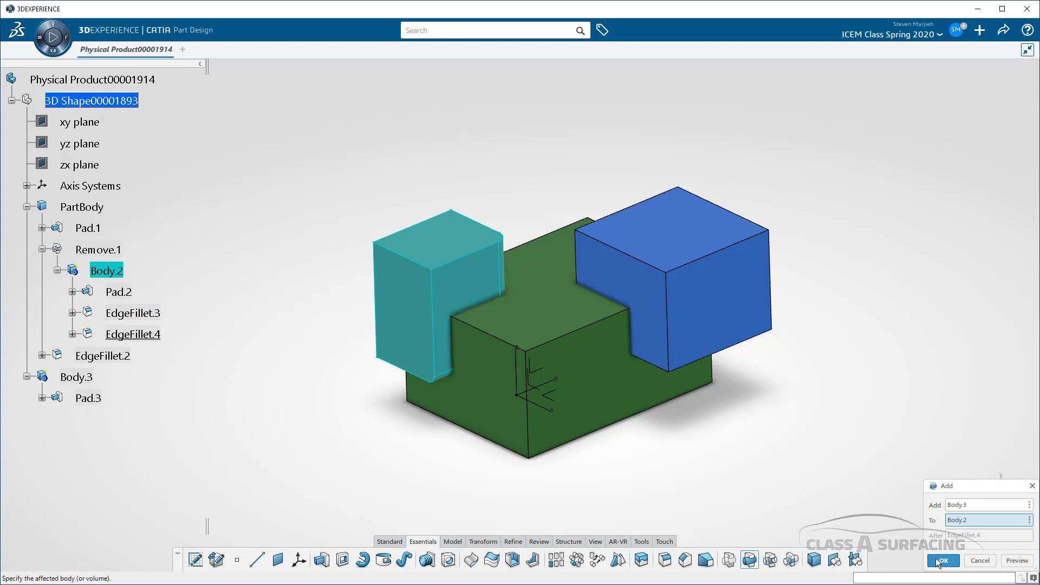
left_click(941, 562)
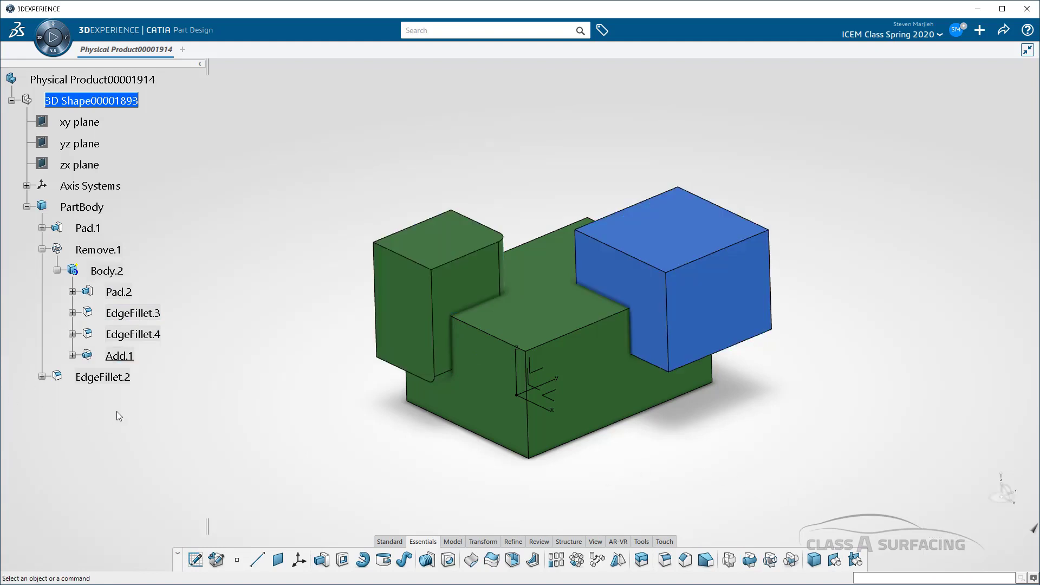
Define EdgeFillet.2 in work object, rotate to view the pocket, and expand Pad.2 to reveal Sketch.3.
left_click(119, 379)
left_click(165, 365)
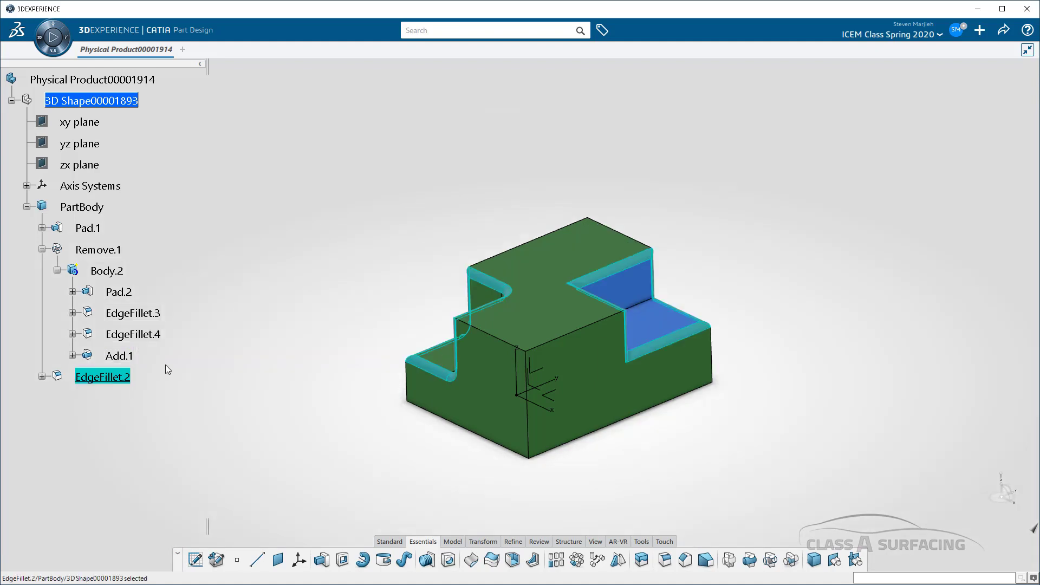
left_click(225, 411)
middle_click_drag(578, 466, 311, 409)
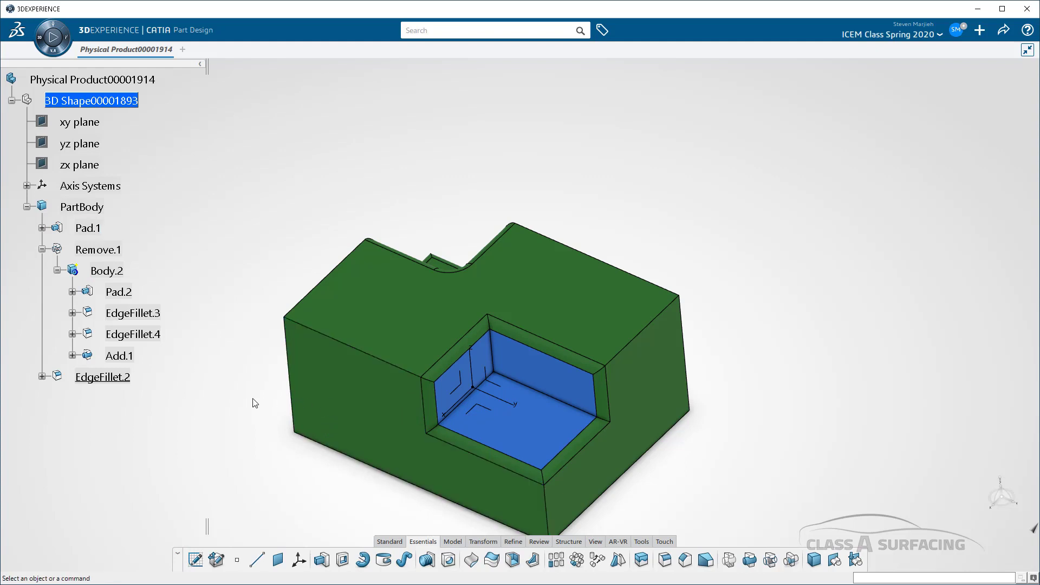
left_click(72, 292)
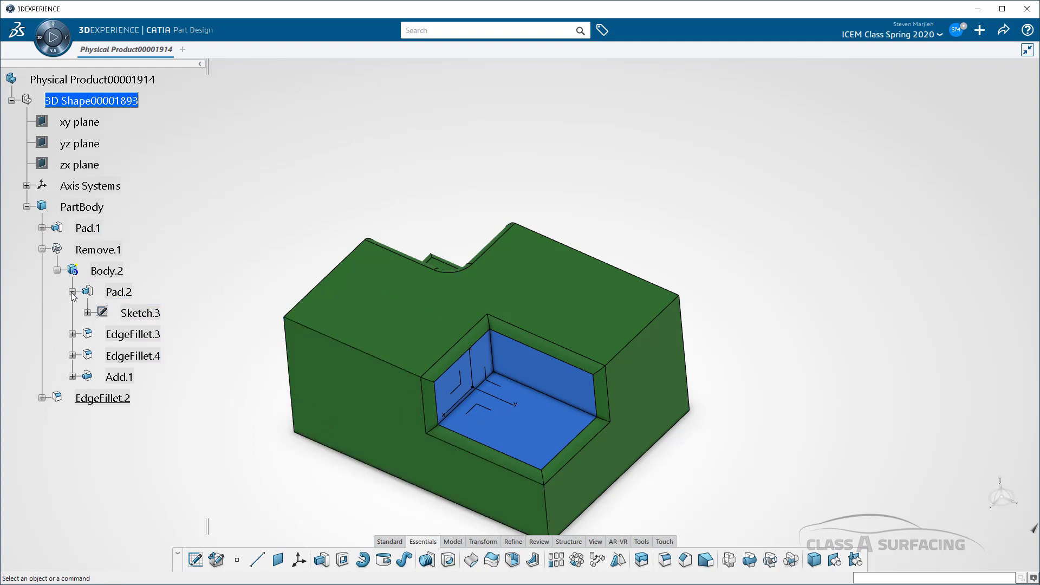
Open Sketch.3, try a vertical spline, and undo the unwanted segment.
double_click(138, 313)
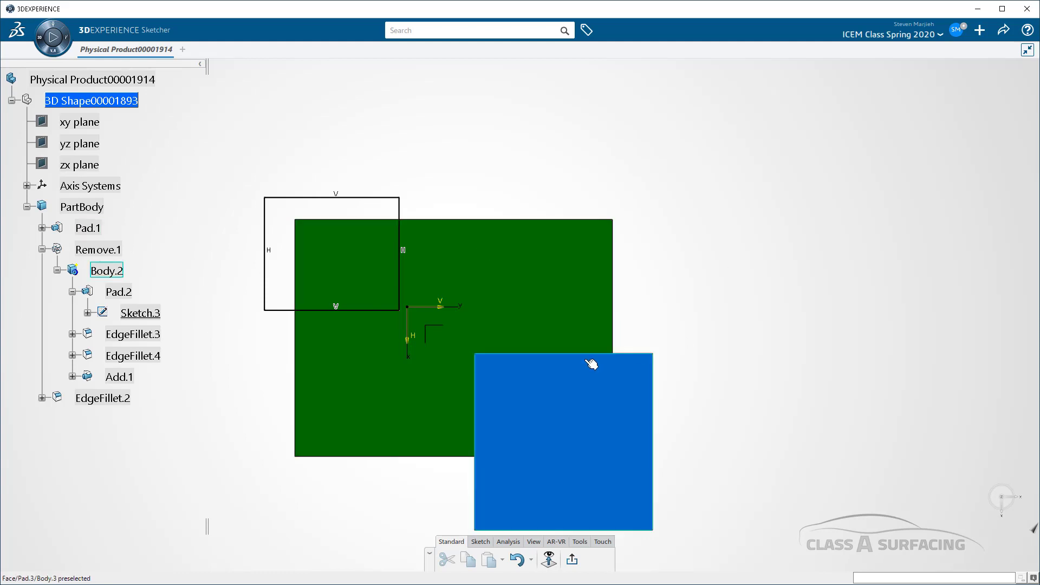
left_click(481, 542)
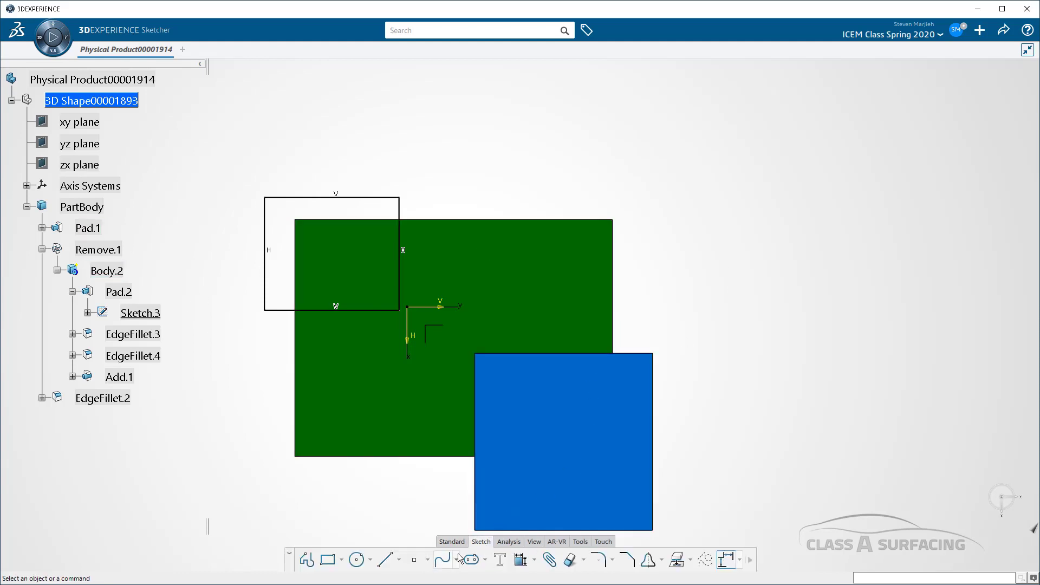
left_click(443, 559)
left_click(346, 289)
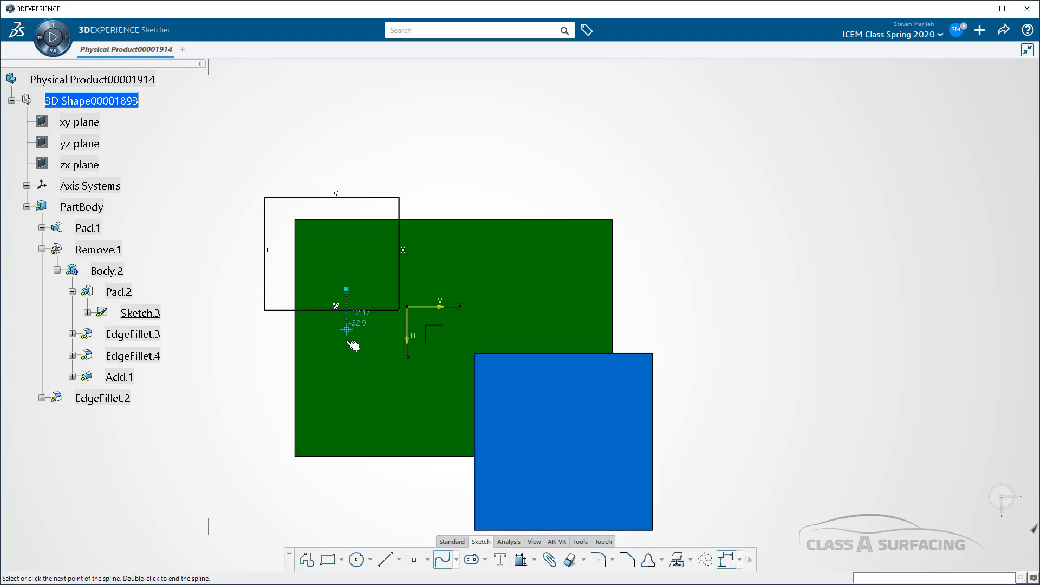
left_click(347, 372)
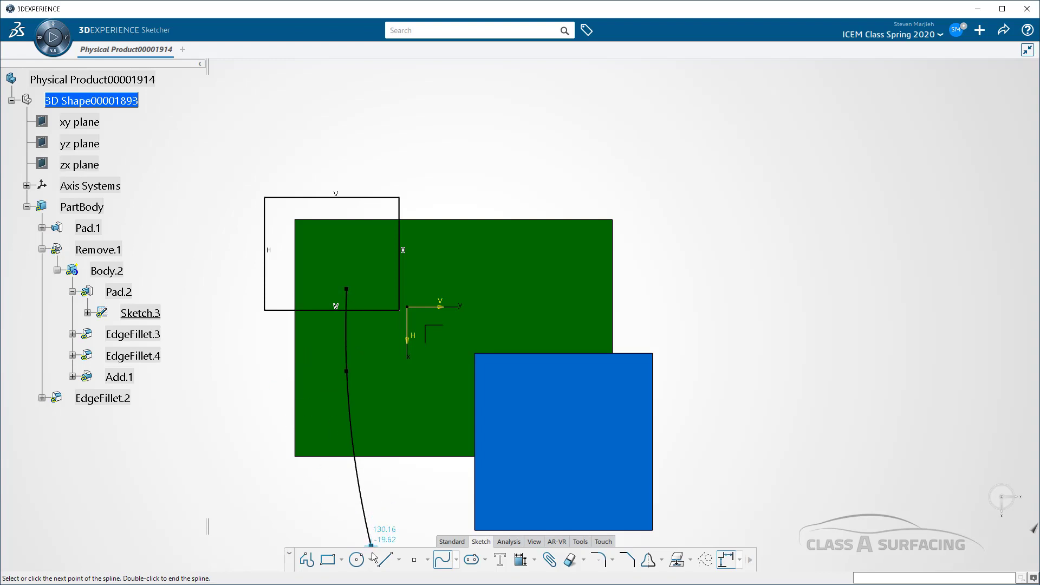
left_click(307, 560)
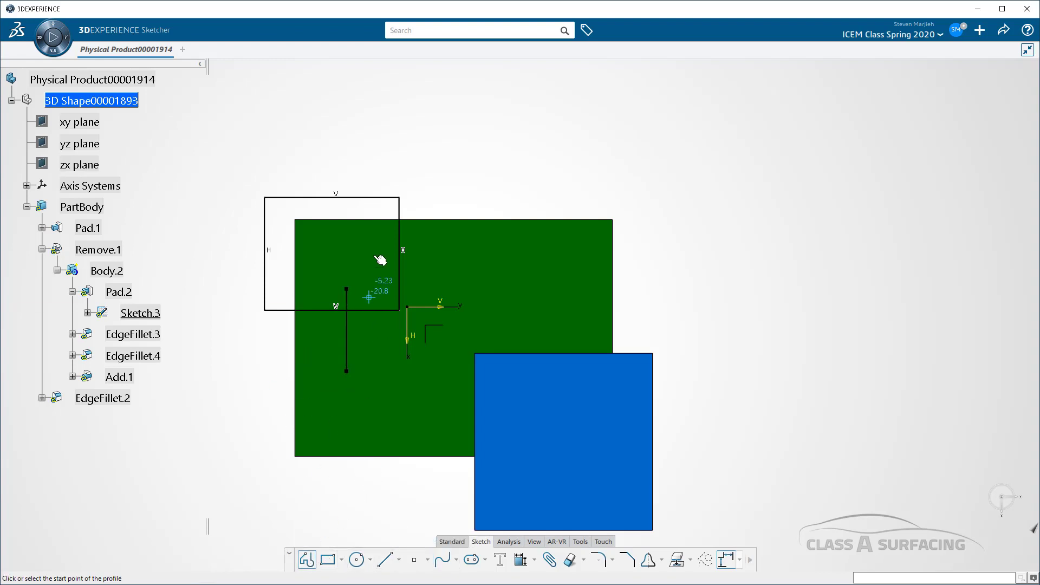
key("ctrl+z")
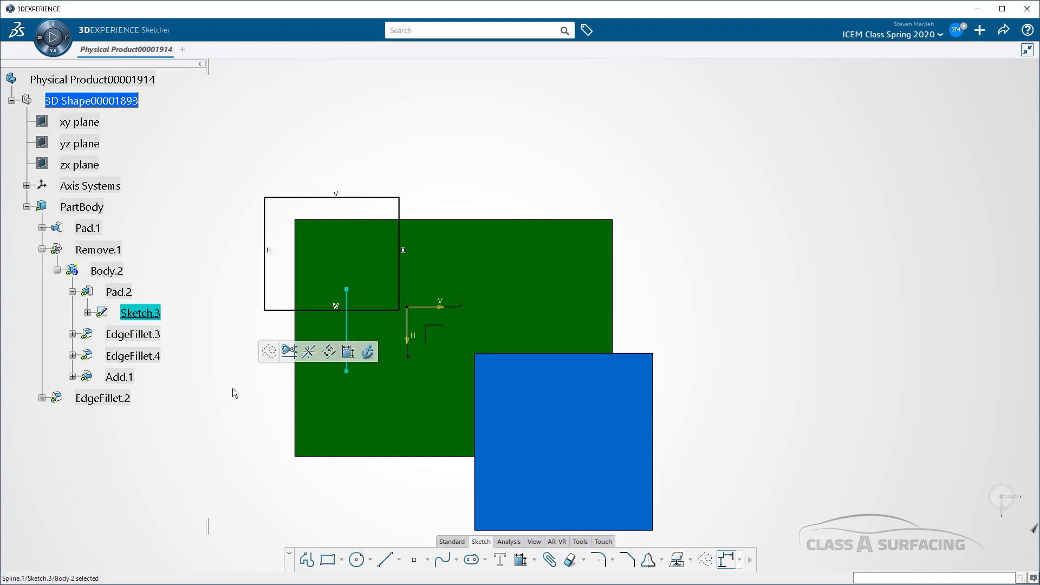
Draw a profile from the square's lower edge straight down, then left.
left_click(306, 559)
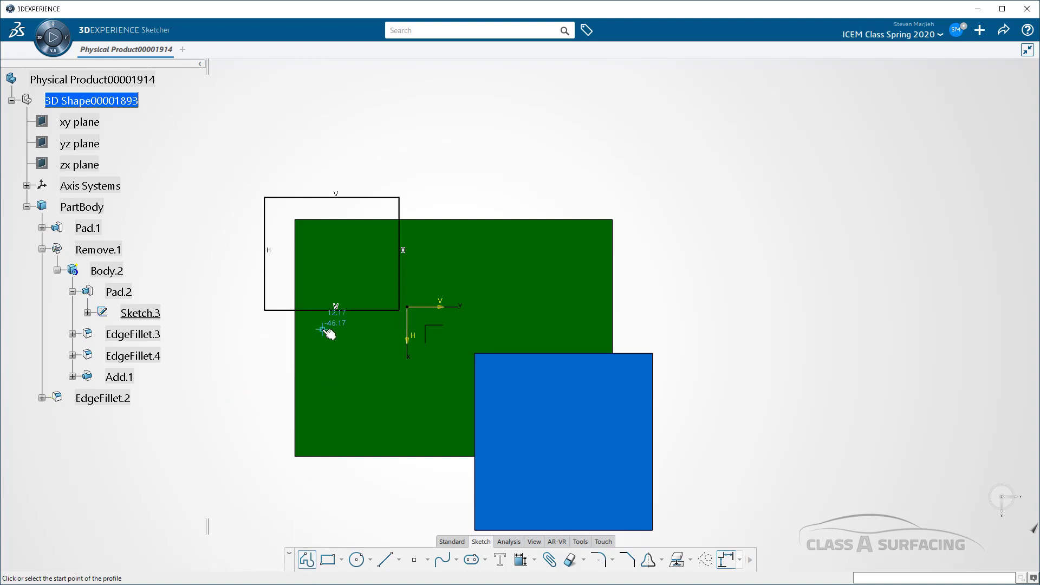
left_click(341, 288)
left_click(341, 379)
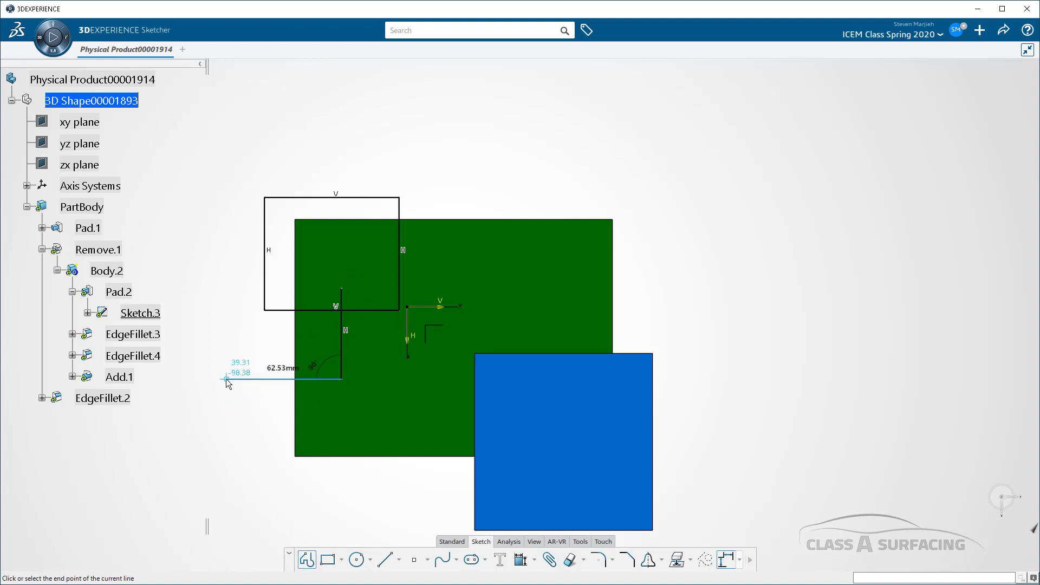
left_click(227, 379)
key("Escape")
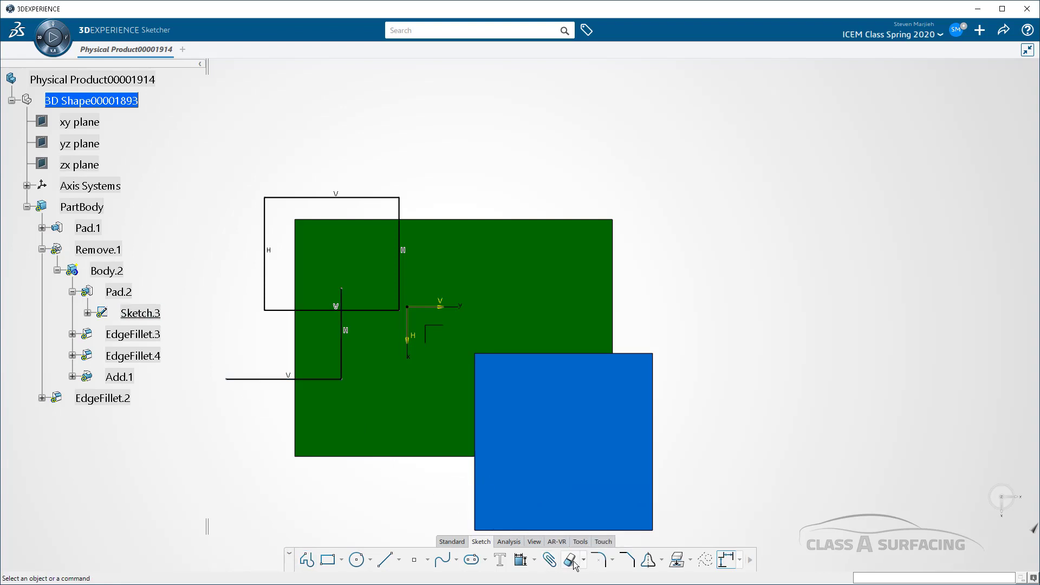
Trim the crossing lines and the square's left edge into a closed stepped L outline.
left_click(584, 561)
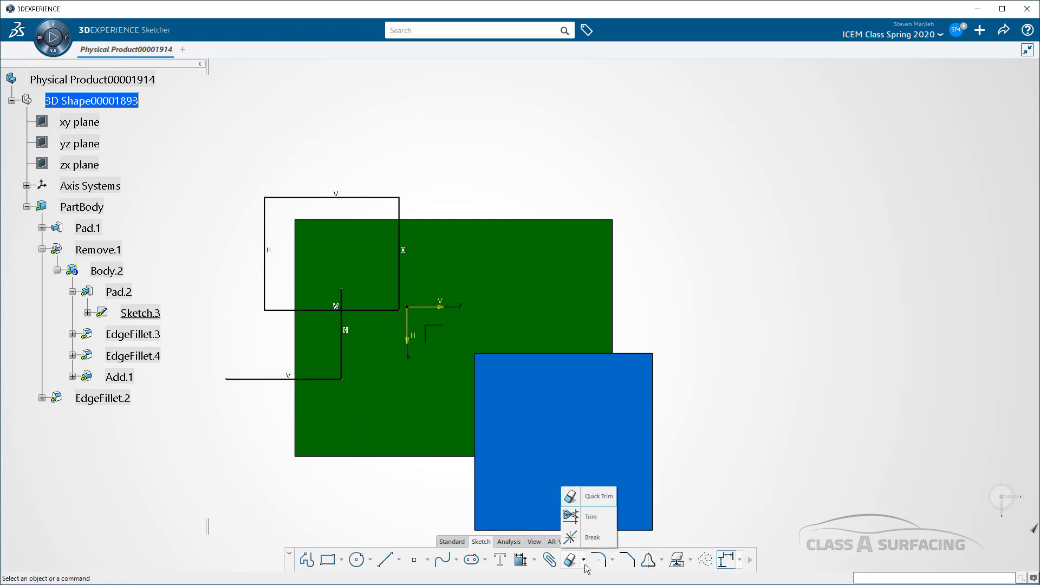
left_click(595, 519)
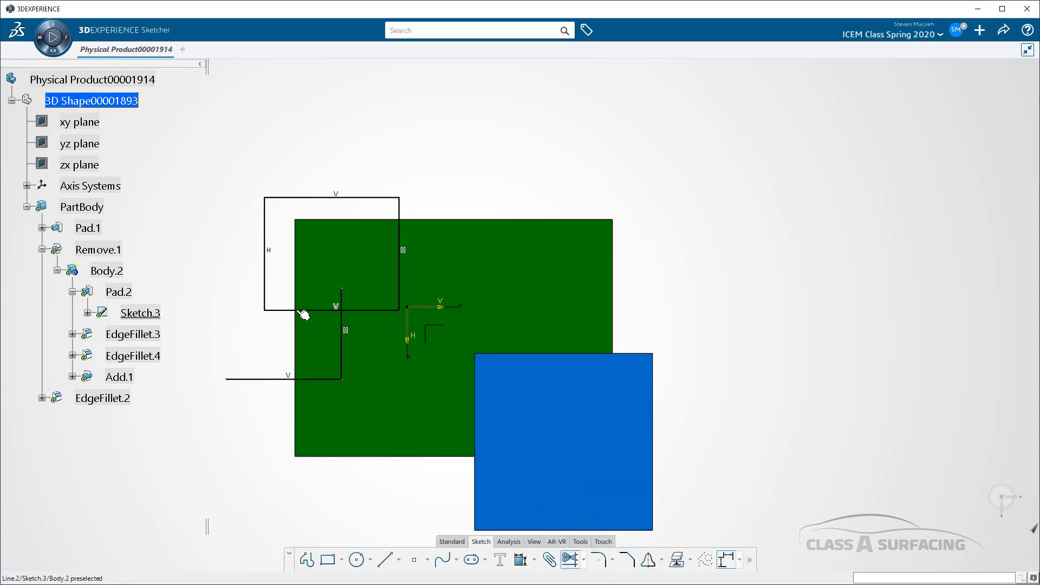
left_click(374, 312)
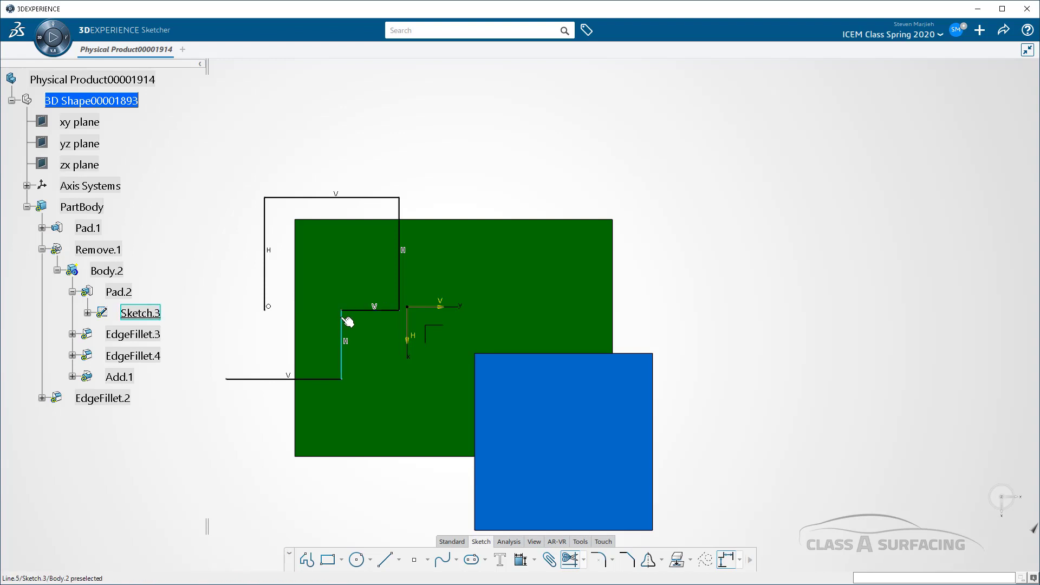
left_click(341, 319)
left_click(269, 296)
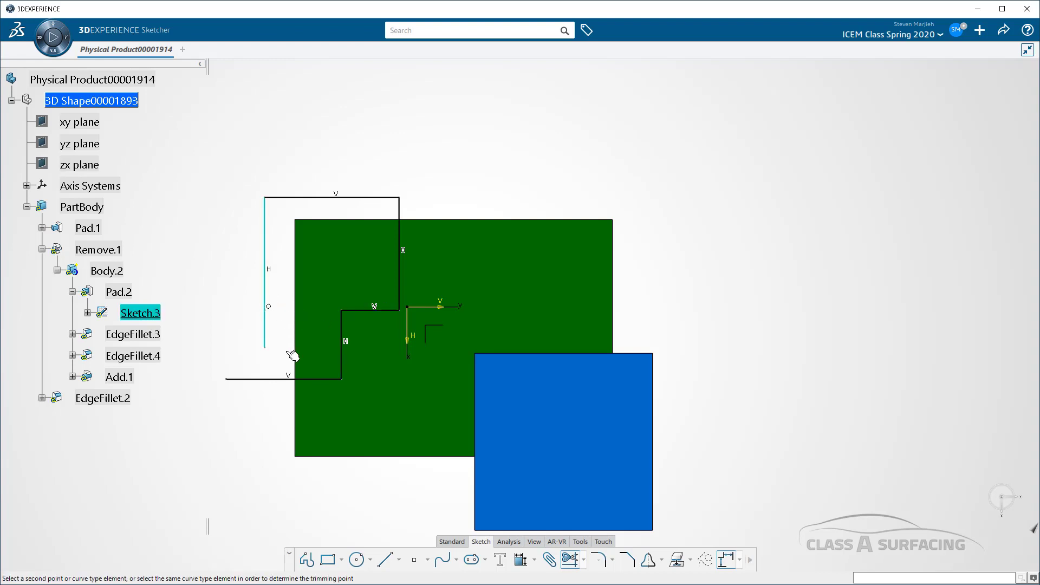
left_click(286, 380)
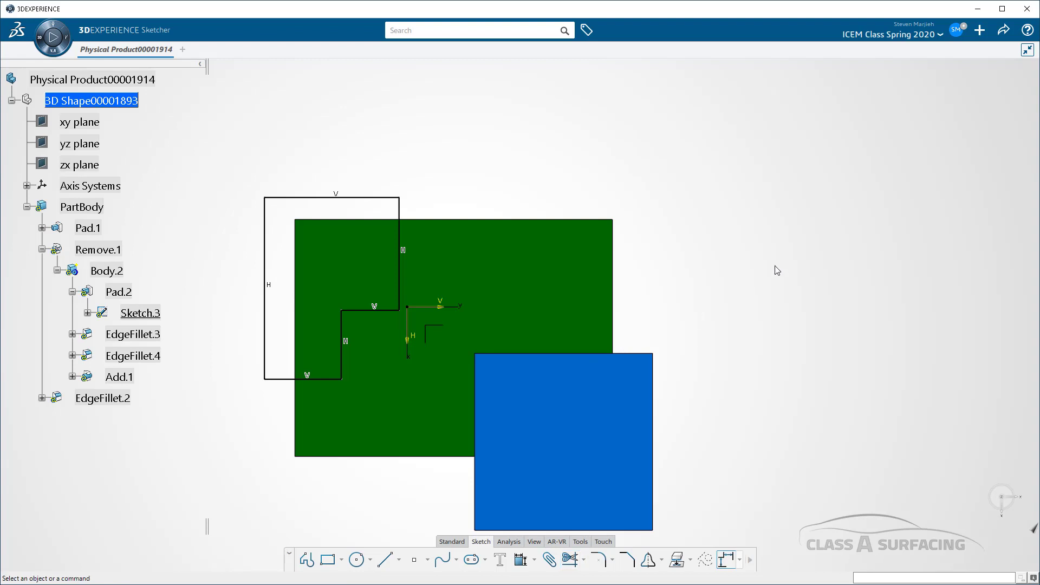
left_click(452, 541)
Exit the sketch, inspect Remove.1's stepped filleted pocket, and collapse Pad.2 in the tree.
left_click(572, 561)
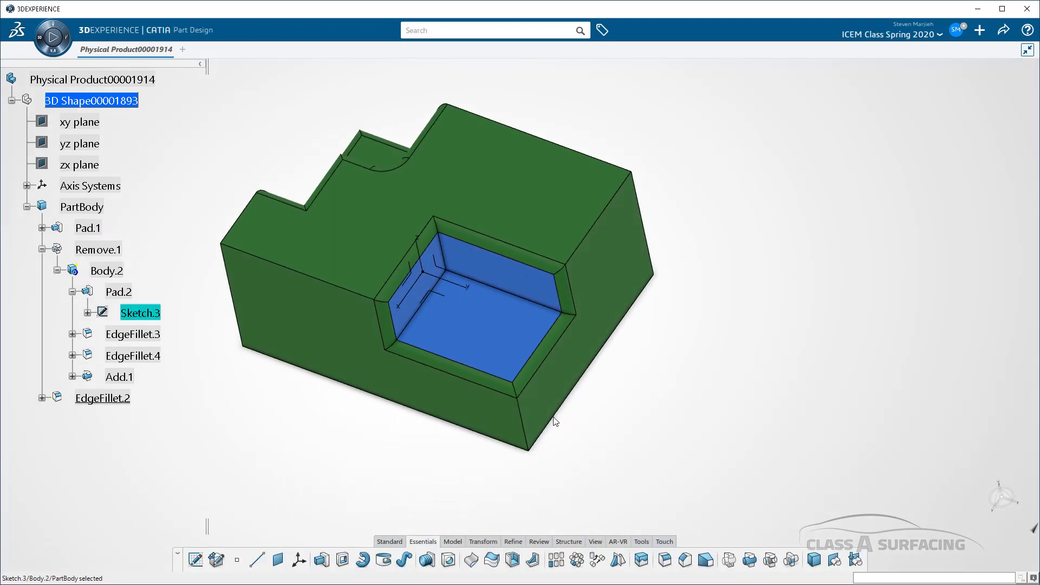
middle_click_drag(630, 409, 510, 477)
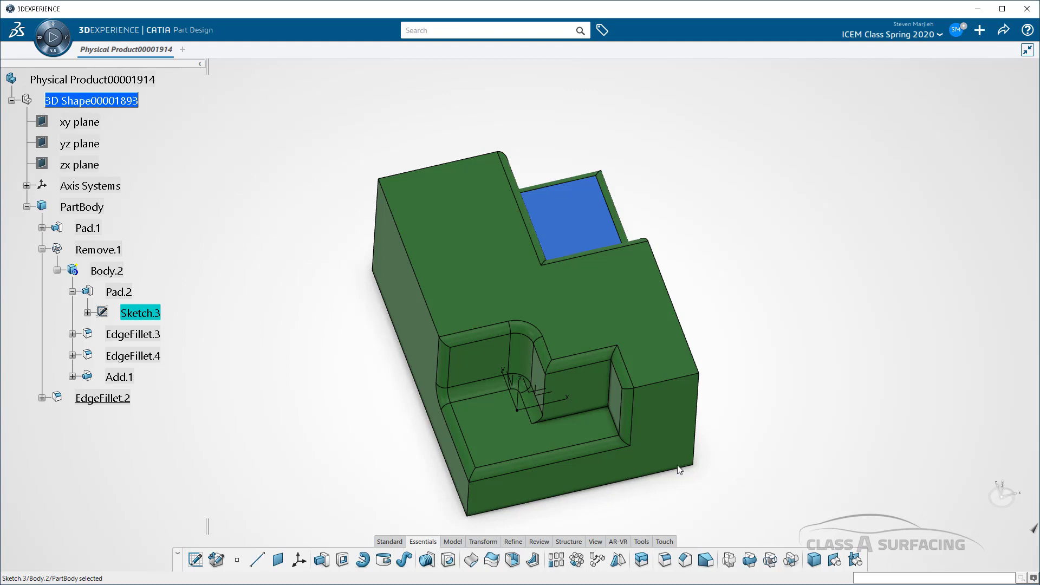
left_click(173, 273)
left_click(119, 253)
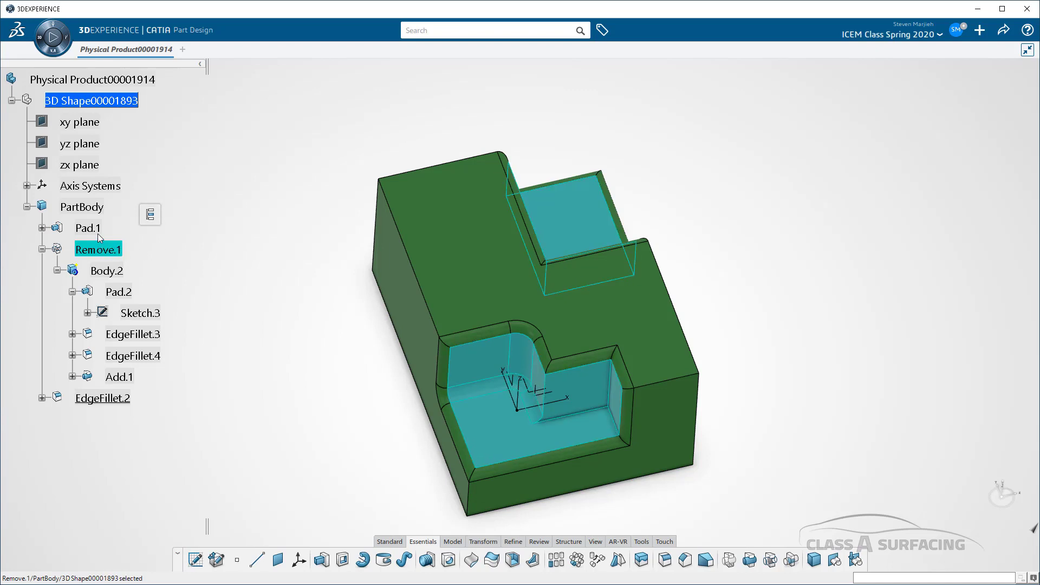
left_click(228, 339)
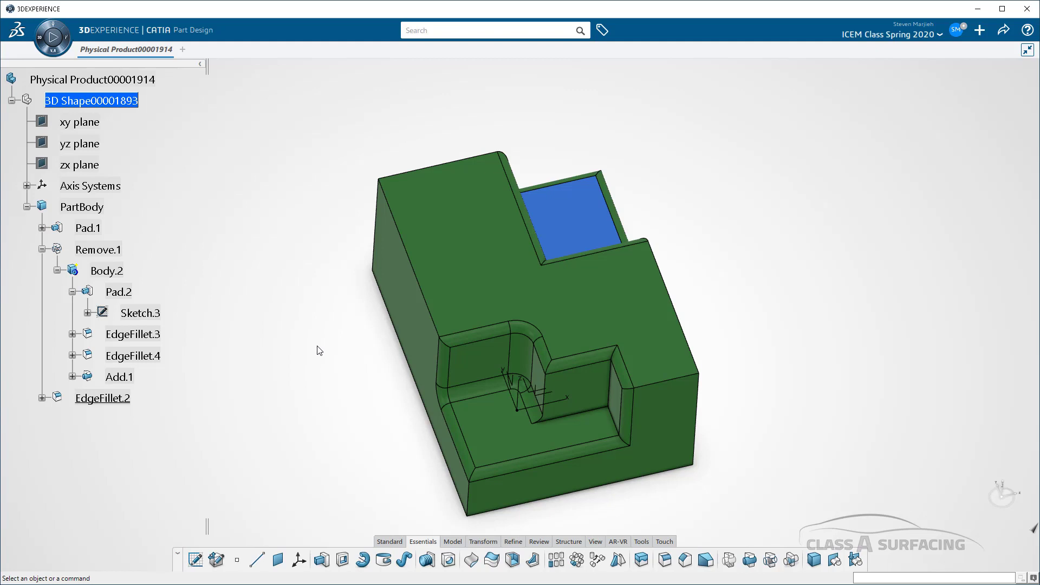
left_click(72, 291)
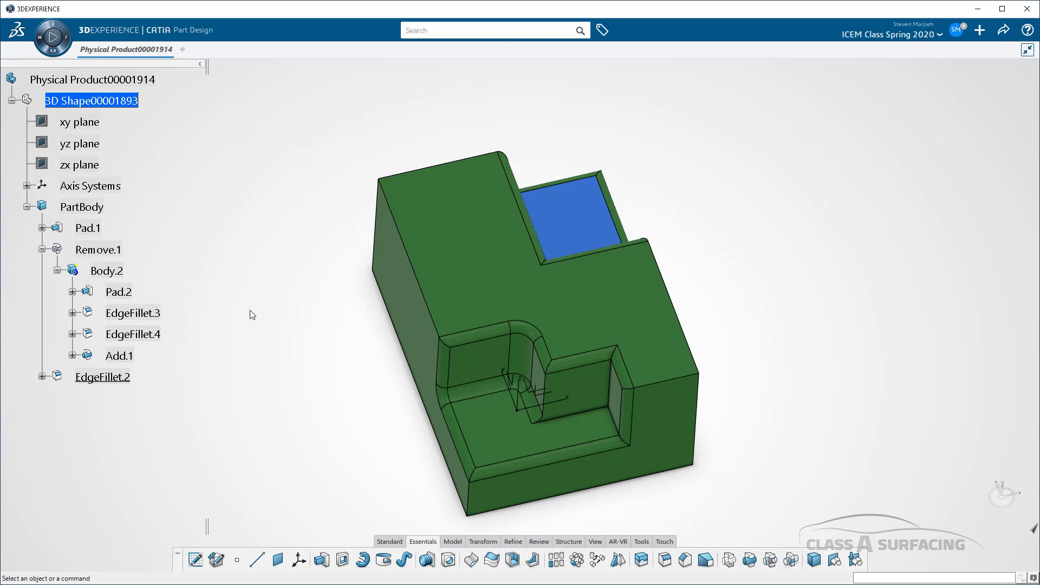
left_click(681, 561)
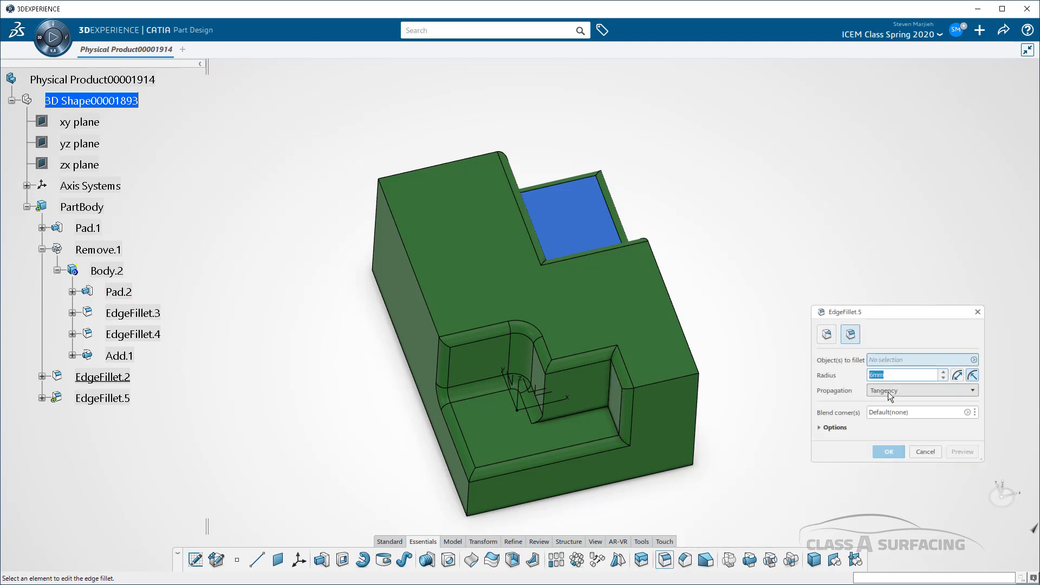
left_click(888, 391)
key("Escape")
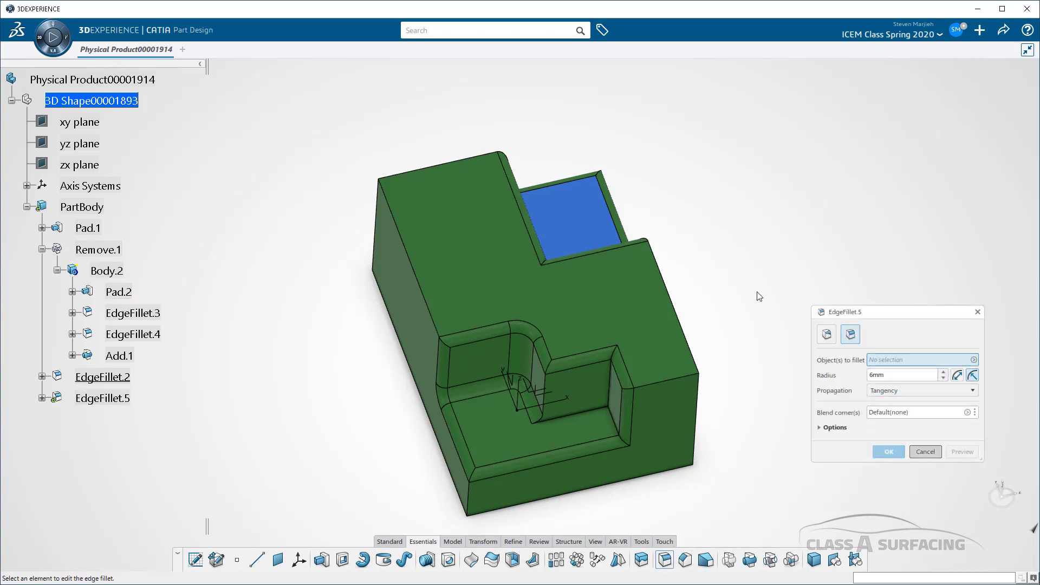
key("Escape")
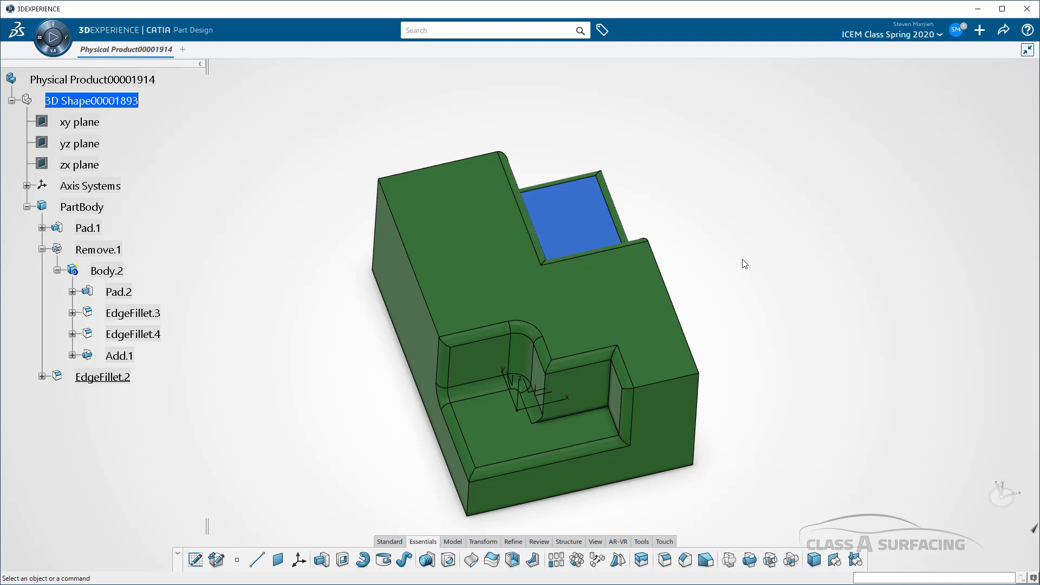